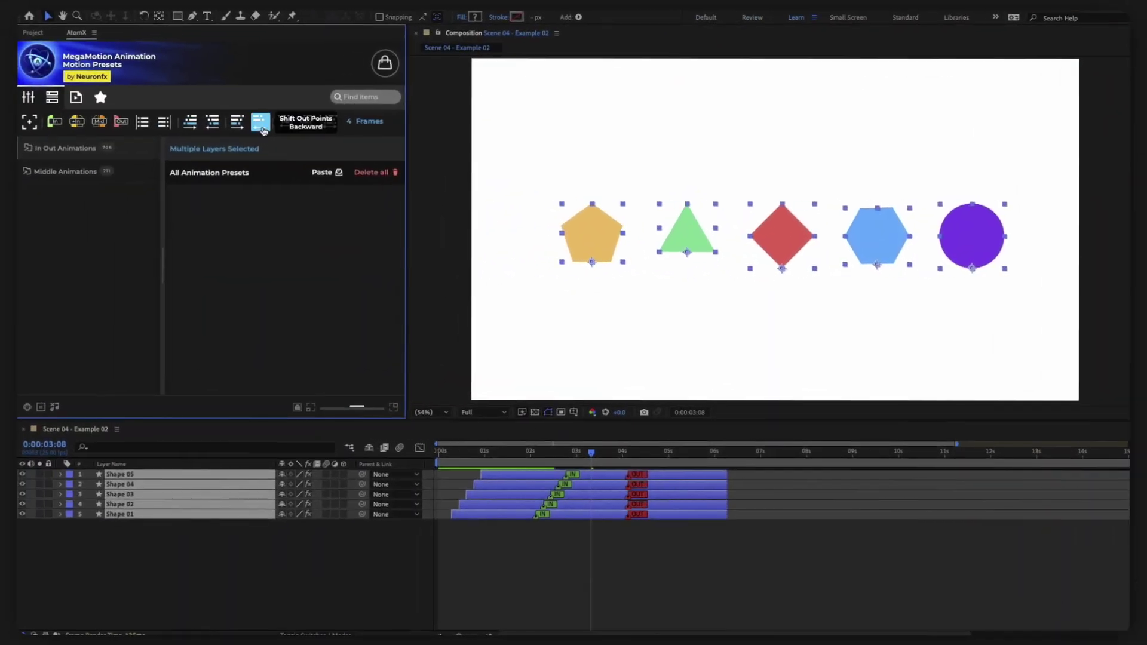
Step: Play back the five shape layers with their staggered in and out animations
{"action": "key", "text": "space"}
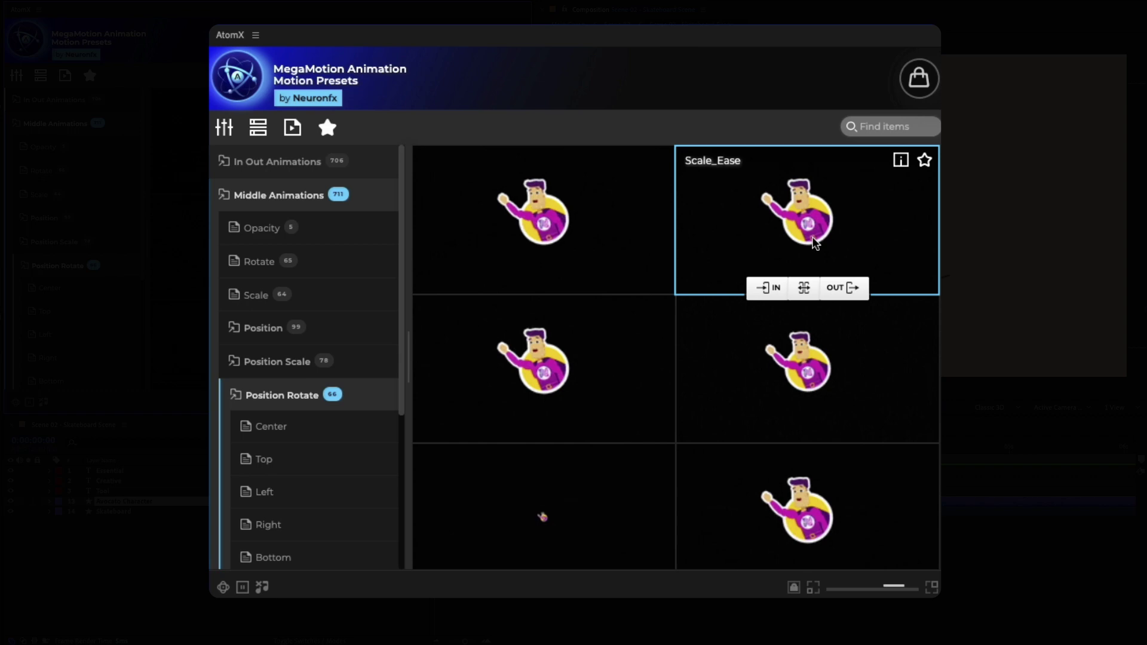
Step: Apply Loop_Bounce_Roll from the Position Rotate Top presets to the avocado layer
{"action": "left_click", "coordinate": [267, 462]}
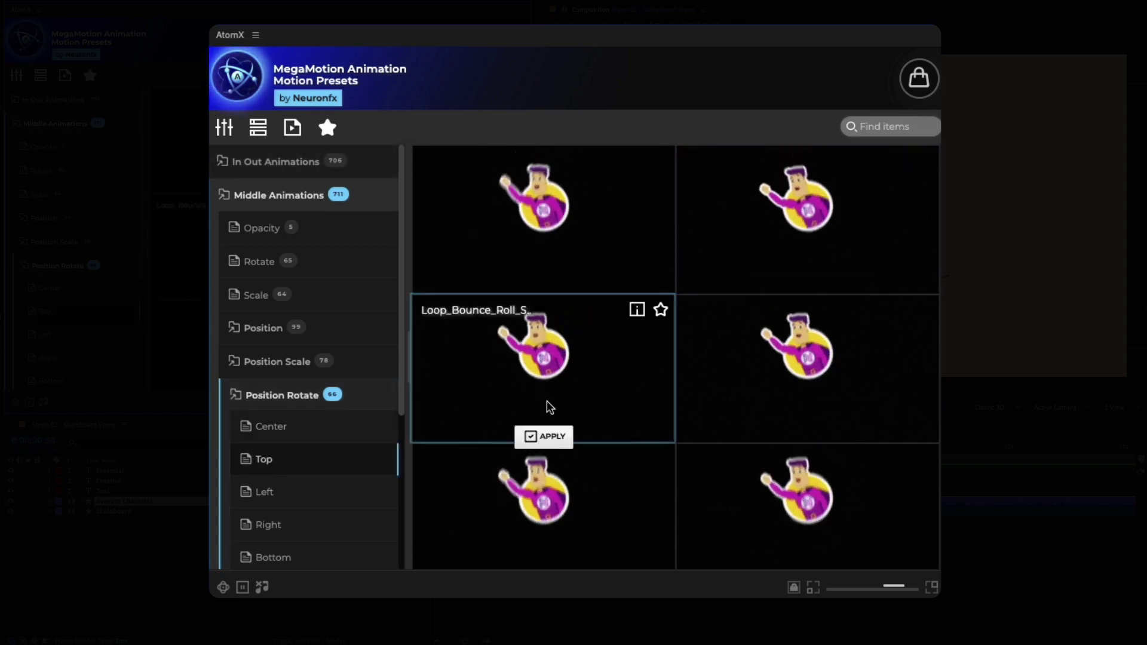
{"action": "left_click", "coordinate": [545, 437]}
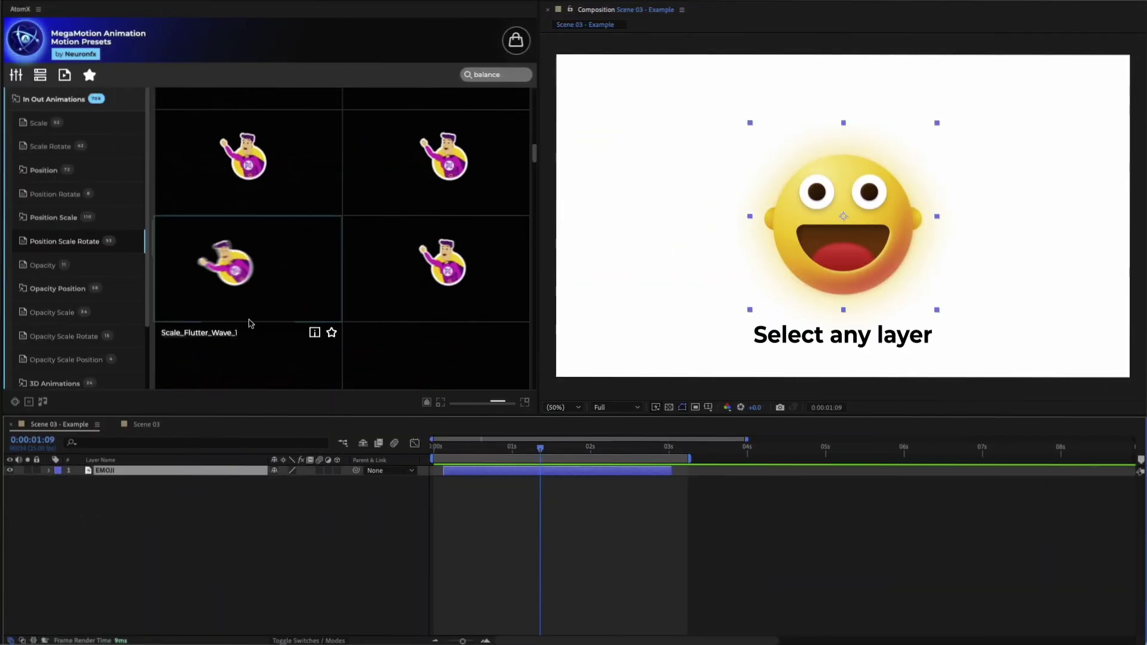
Step: Add Scale_Balance_5 In-Out to EMOJI; stagger in points, trim out points to 04s, stagger outs
{"action": "left_click", "coordinate": [247, 317]}
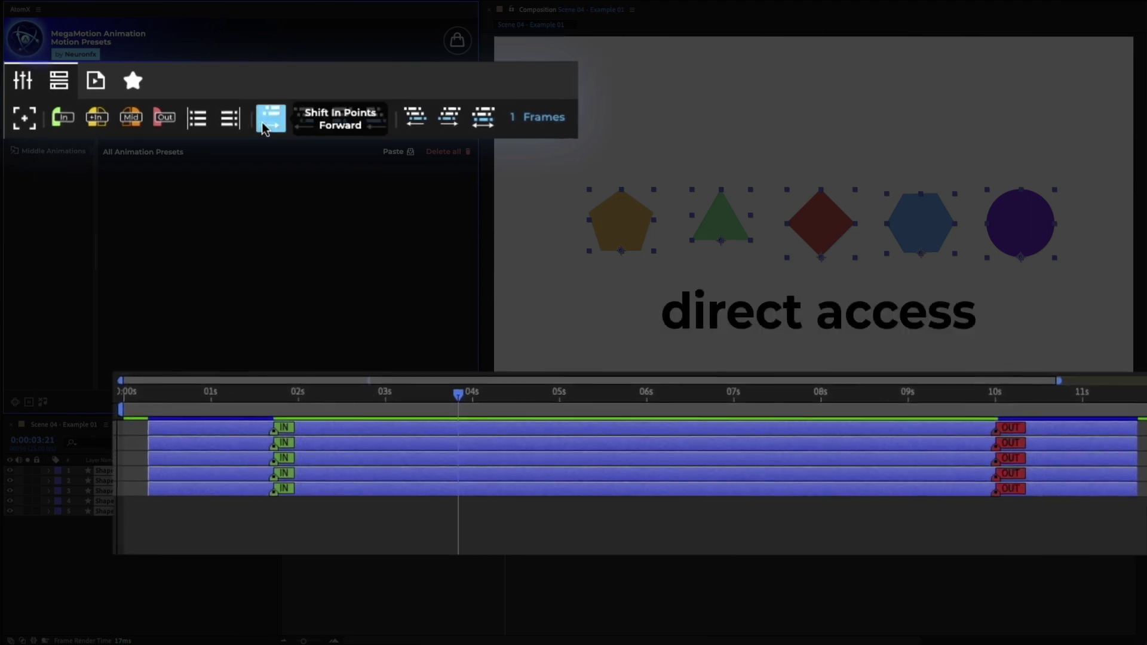
{"action": "left_click", "coordinate": [261, 122]}
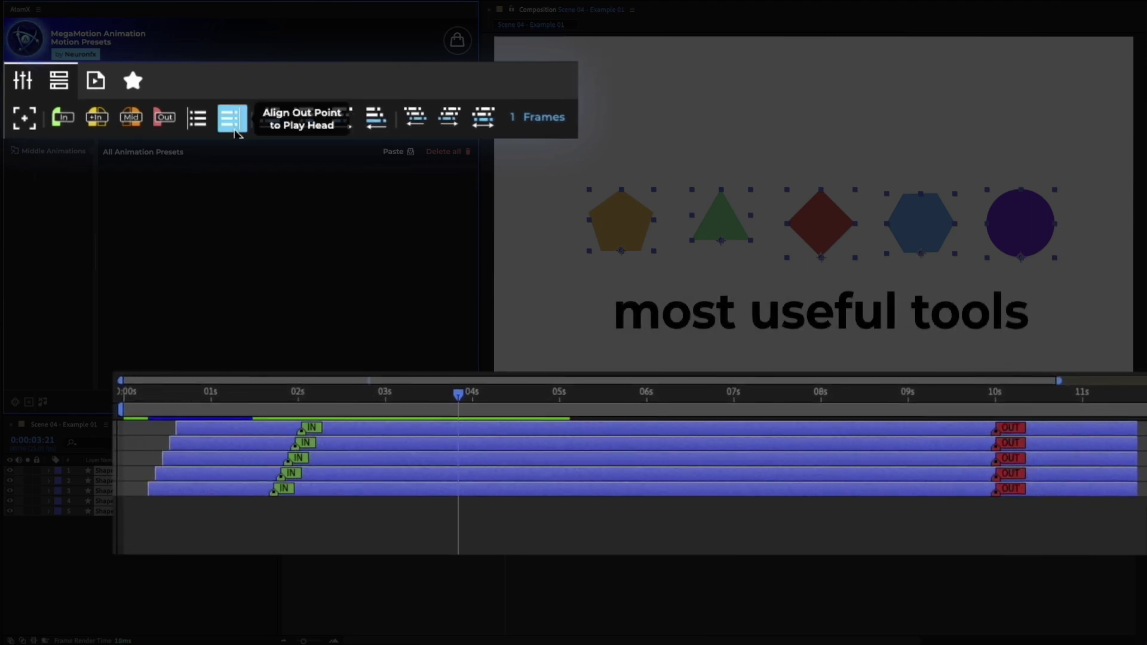
{"action": "left_click", "coordinate": [235, 129]}
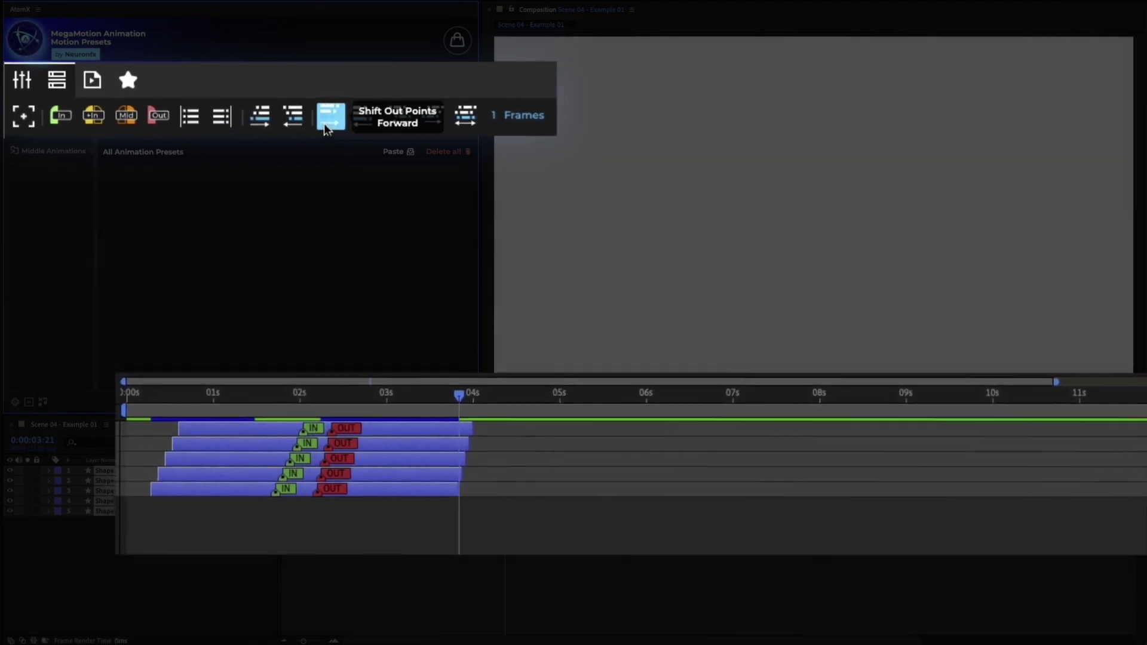
{"action": "left_click", "coordinate": [227, 103]}
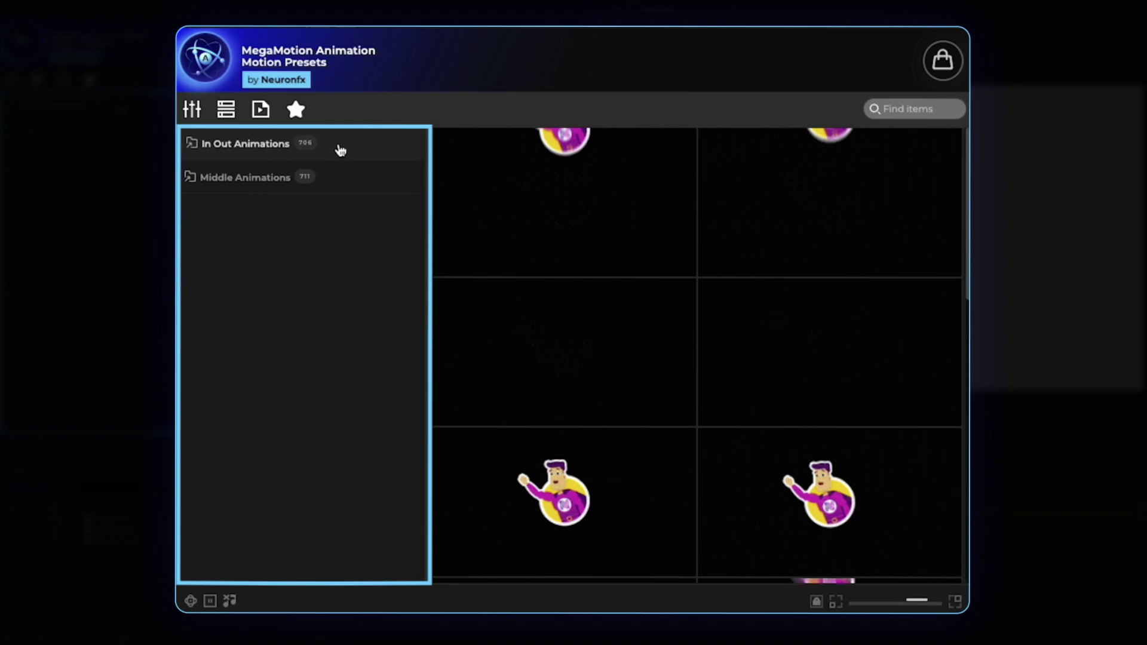
Step: Browse Middle Animations via Position Top to show the Position Rotate presets
{"action": "left_click", "coordinate": [341, 150]}
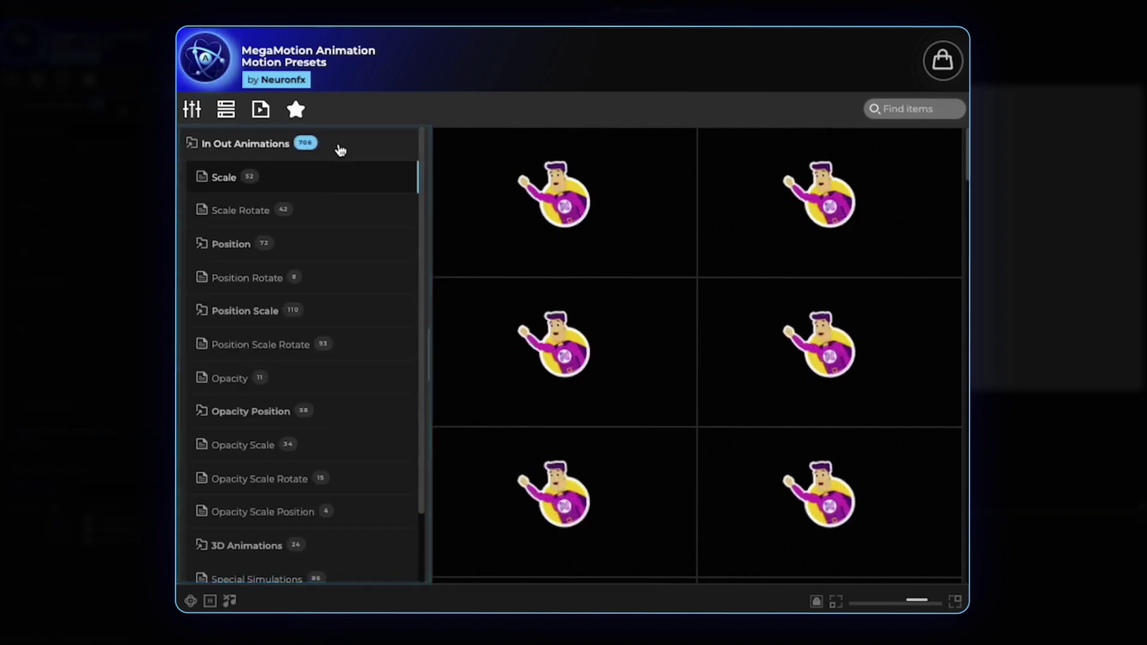
{"action": "left_click", "coordinate": [340, 149]}
{"action": "left_click", "coordinate": [342, 174]}
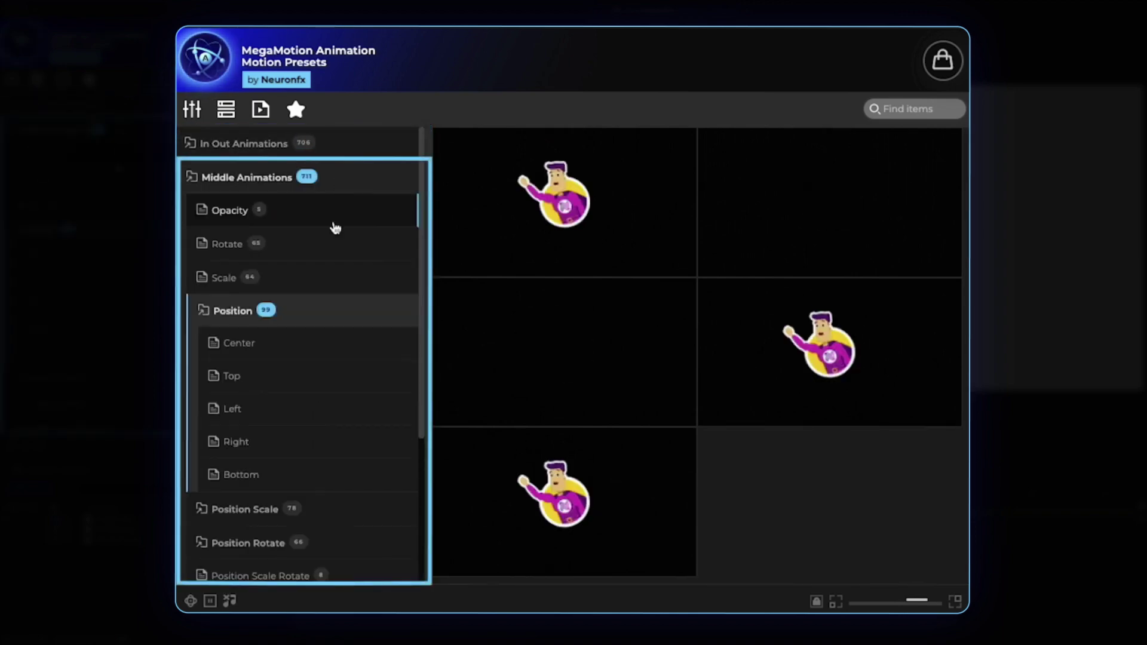
{"action": "left_click", "coordinate": [304, 378]}
{"action": "mouse_move", "coordinate": [540, 370]}
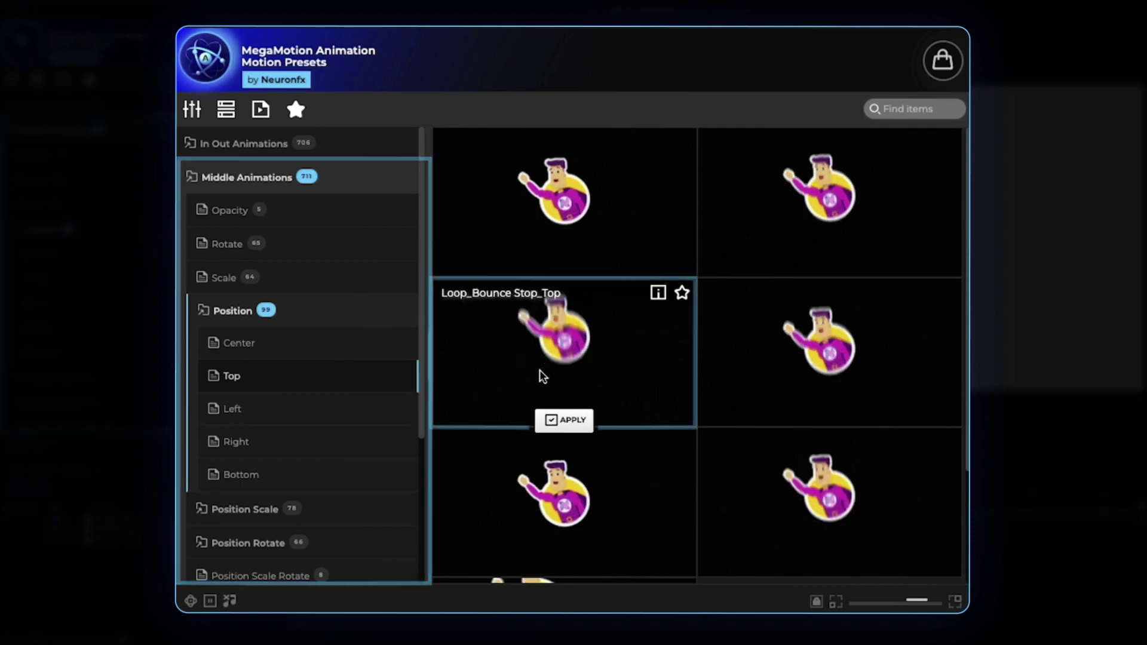
{"action": "left_click", "coordinate": [364, 543]}
{"action": "mouse_move", "coordinate": [600, 159]}
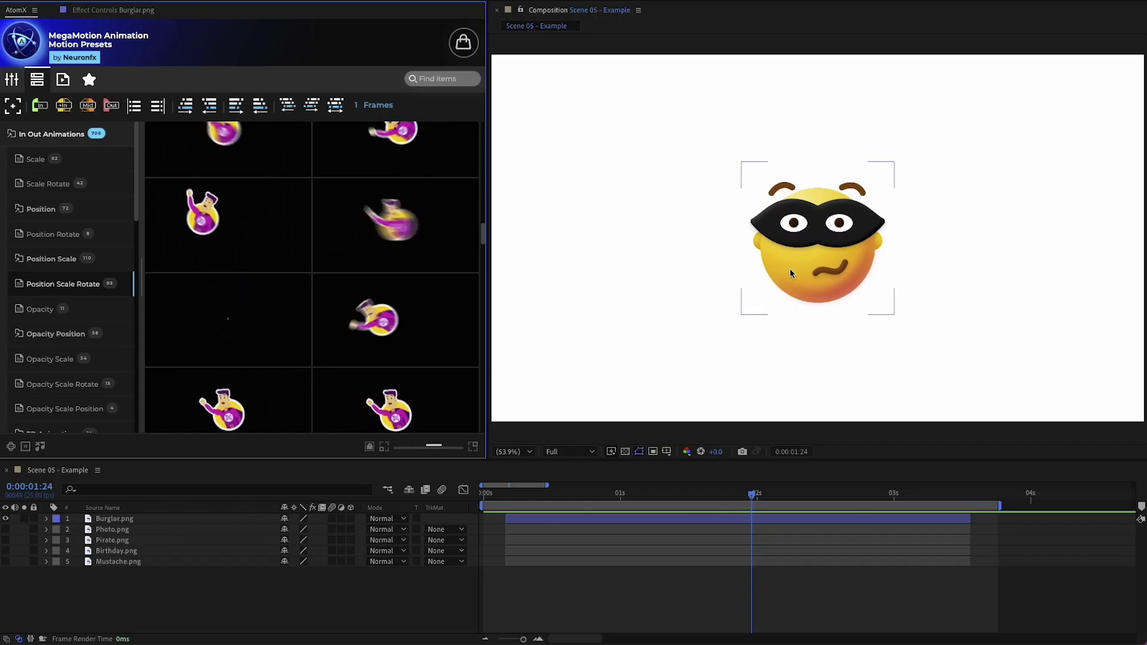
Step: Apply Scale_Jump_Roll_Top as Burglar.png's in-animation and preview the entrance
{"action": "left_click", "coordinate": [791, 269]}
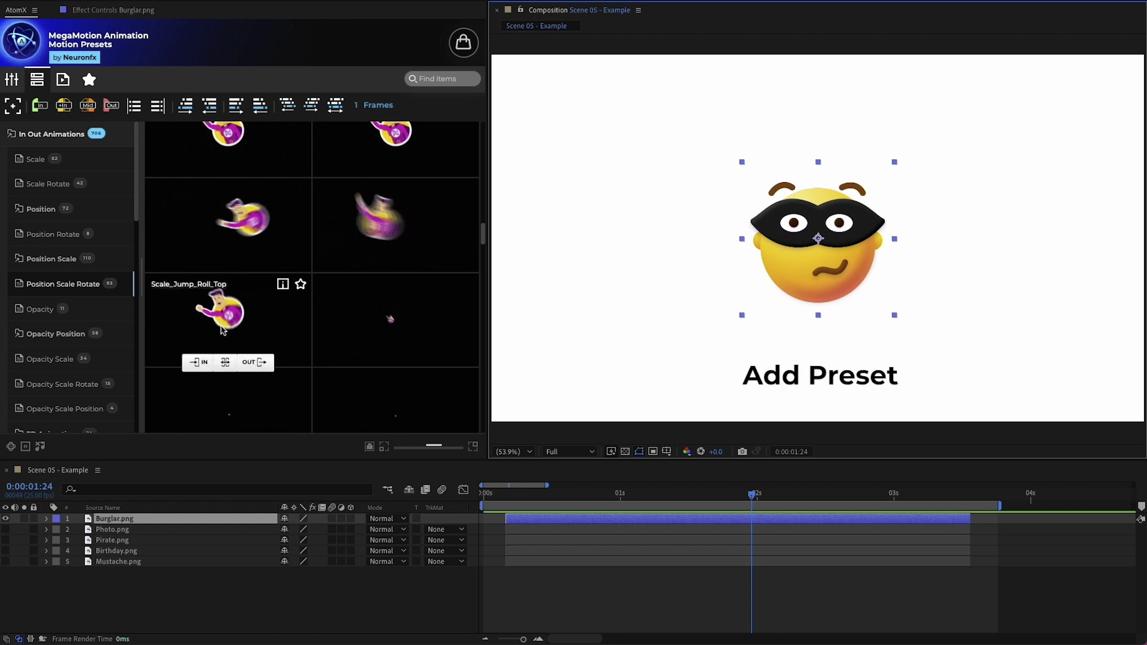
{"action": "left_click", "coordinate": [202, 363]}
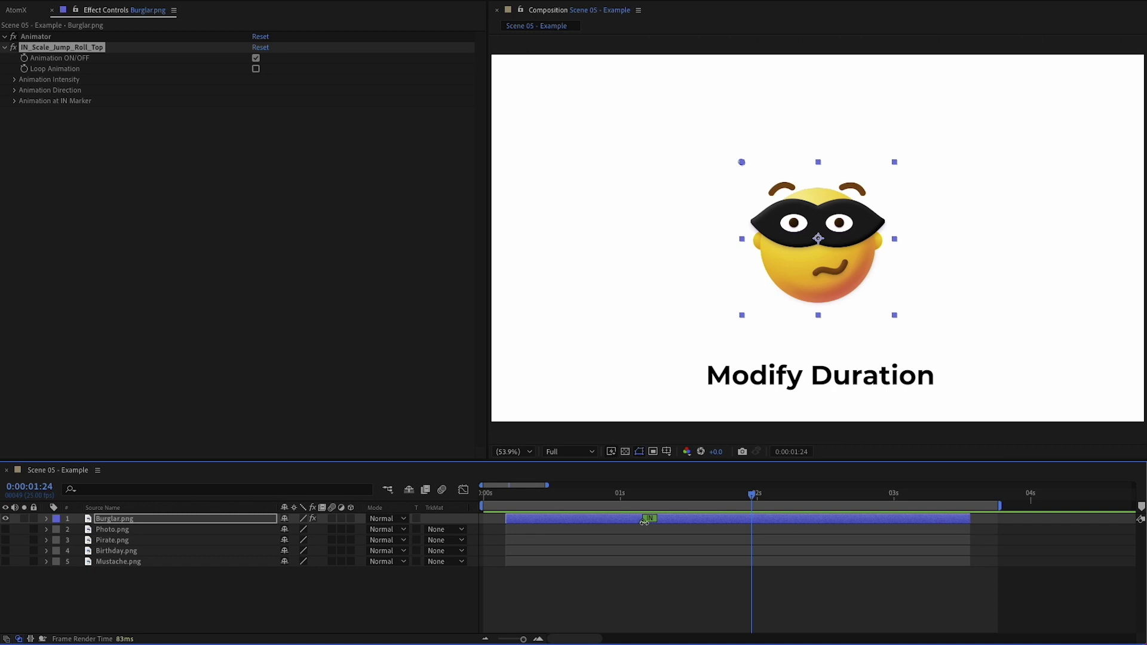
{"action": "key", "text": "space"}
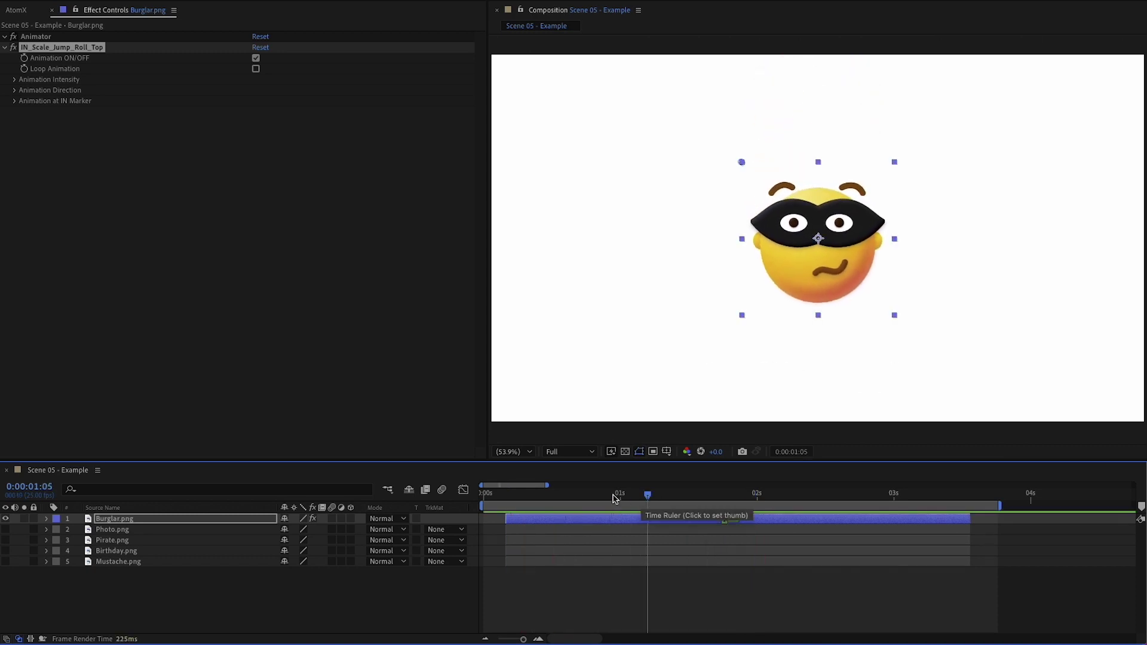
{"action": "left_click", "coordinate": [588, 496]}
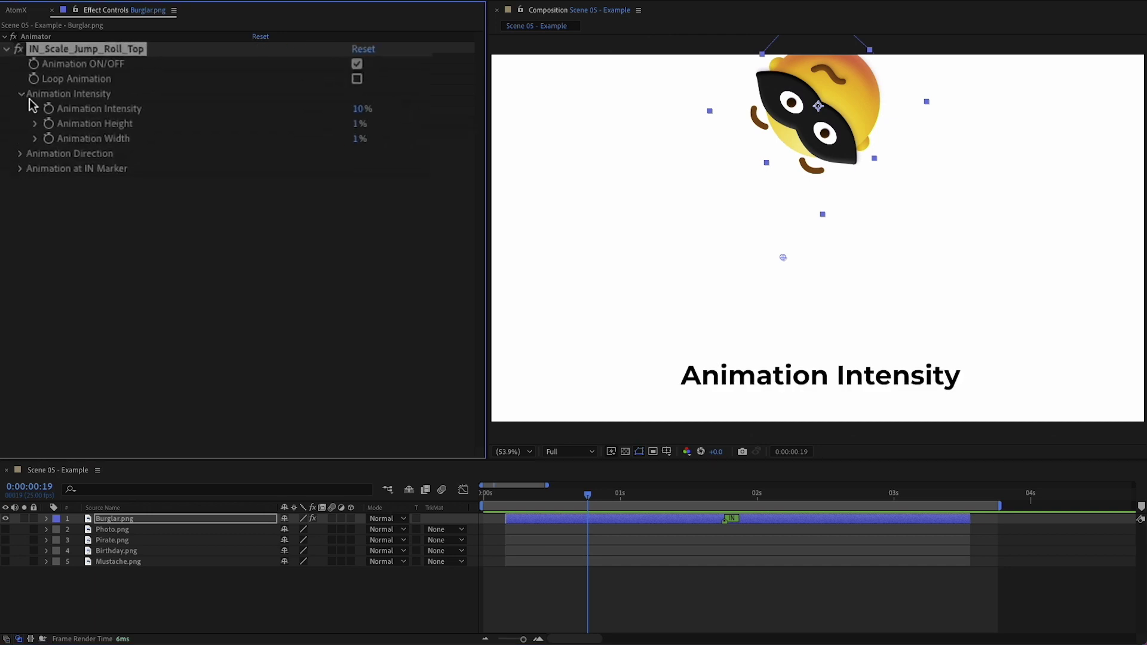
Step: Set Animation Intensity to 5% and Animation Angle to 178°, then preview
{"action": "left_click_drag", "start_coordinate": [362, 108], "coordinate": [357, 110]}
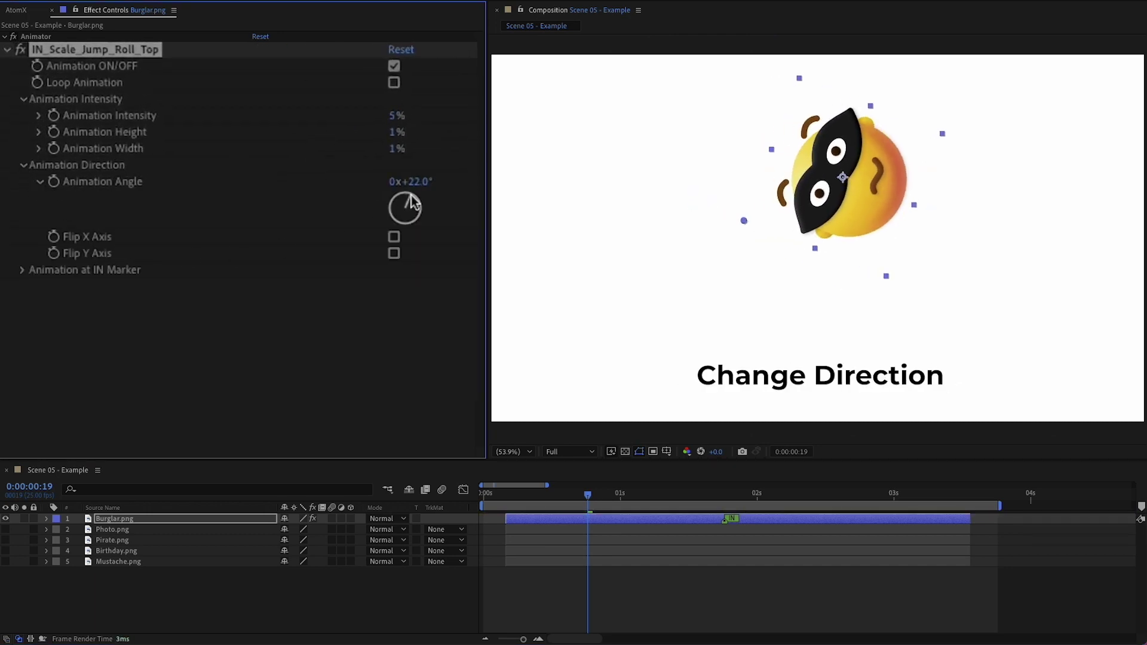
{"action": "left_click_drag", "start_coordinate": [402, 205], "coordinate": [406, 221]}
{"action": "key", "text": "space"}
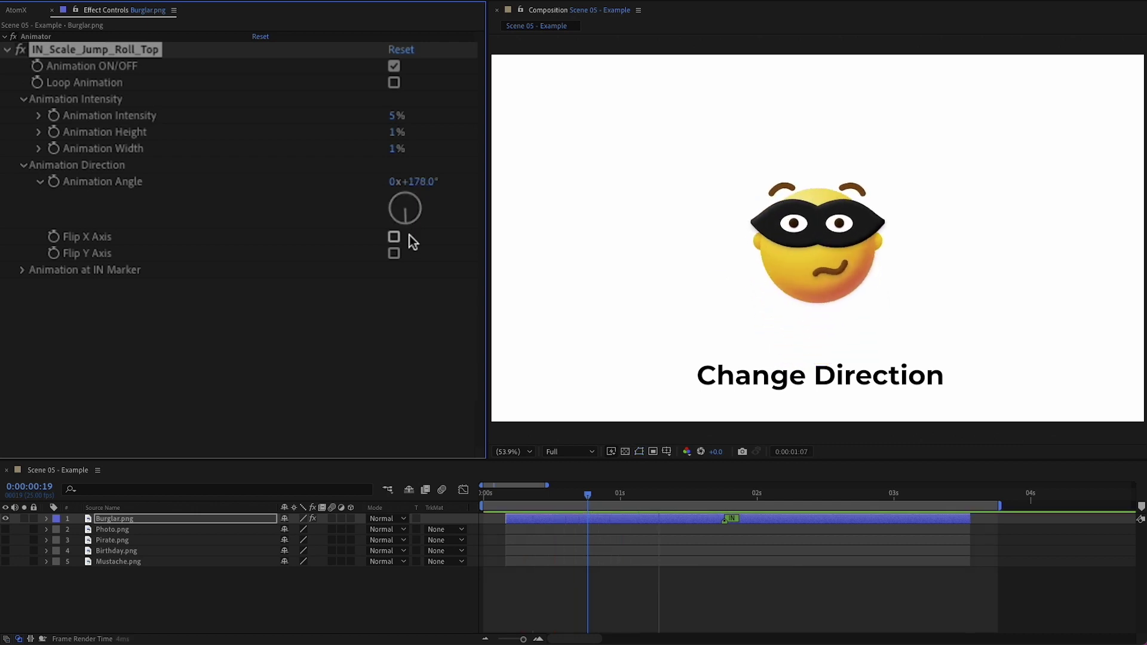
Step: Apply Scale_Flutter_Wave as the Burglar emoji's out-animation and preview it
{"action": "key", "text": "space"}
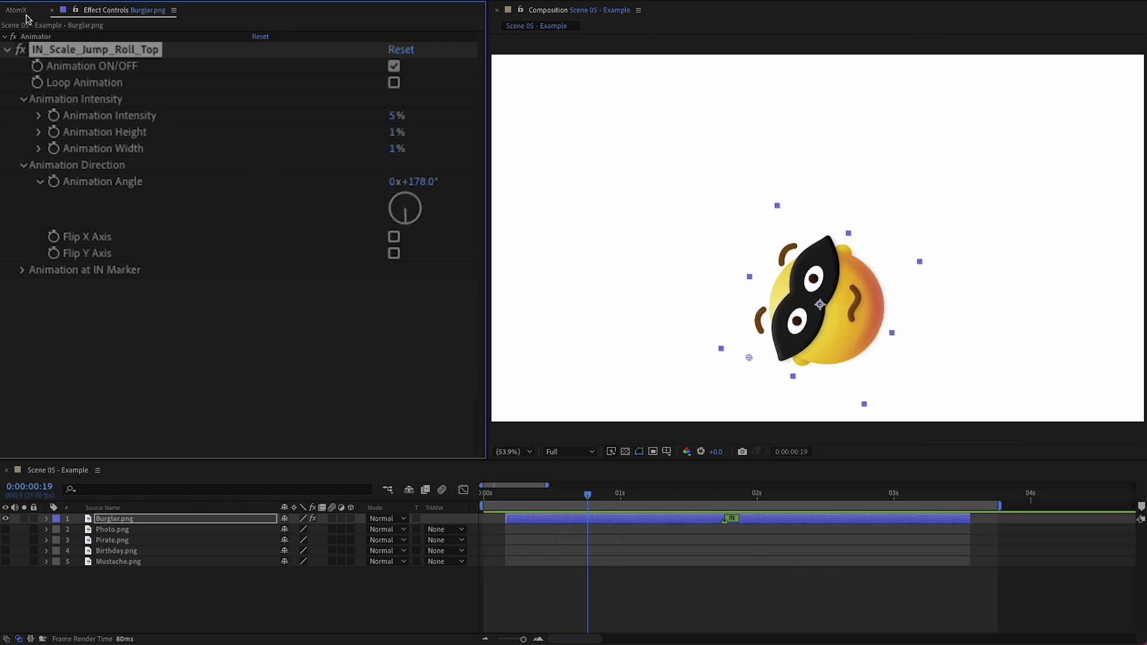
{"action": "left_click", "coordinate": [17, 10]}
{"action": "mouse_move", "coordinate": [414, 218]}
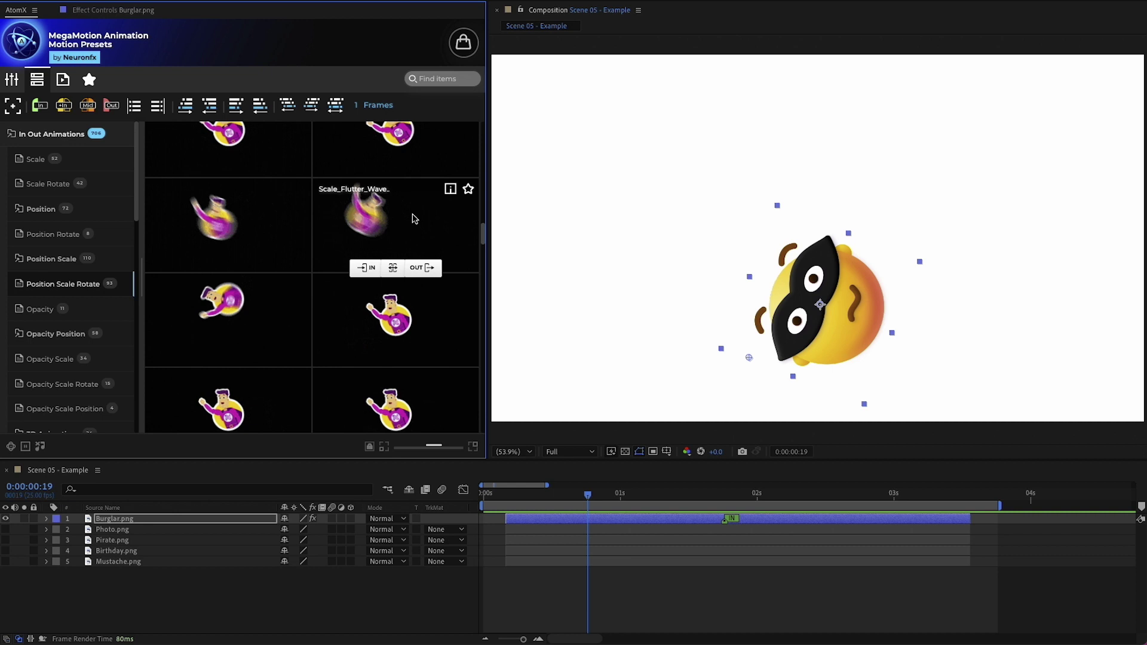
{"action": "left_click", "coordinate": [422, 268]}
{"action": "key", "text": "space"}
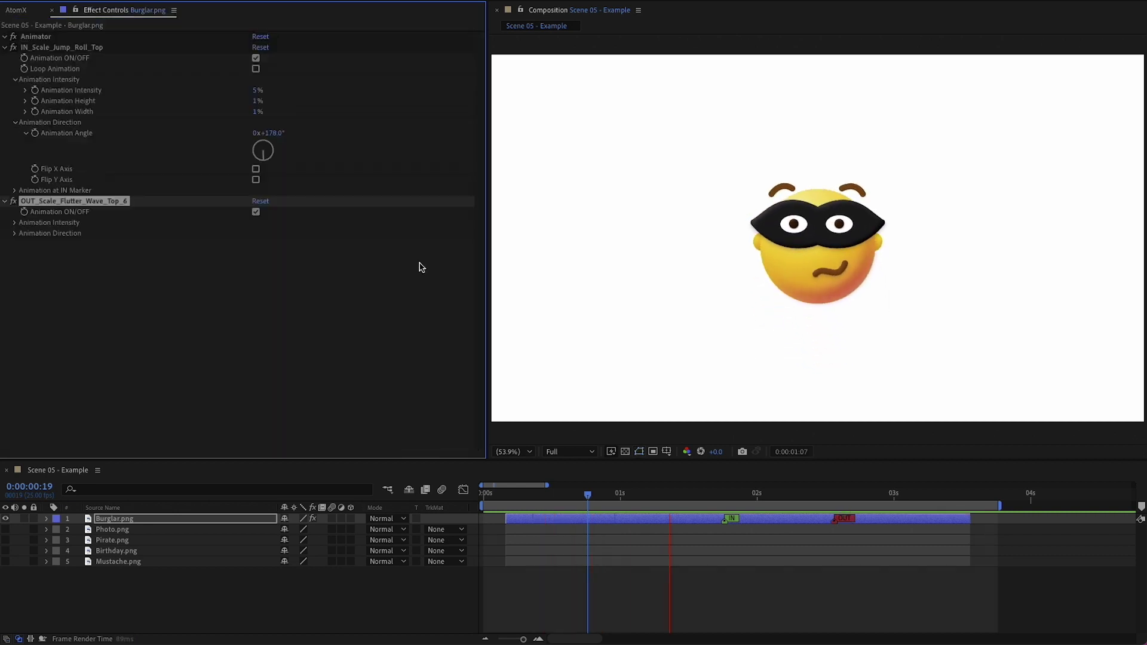
Step: Delete the Scale_Flutter_Wave out preset and add Scale_Ease as the out-animation instead
{"action": "left_click", "coordinate": [17, 10]}
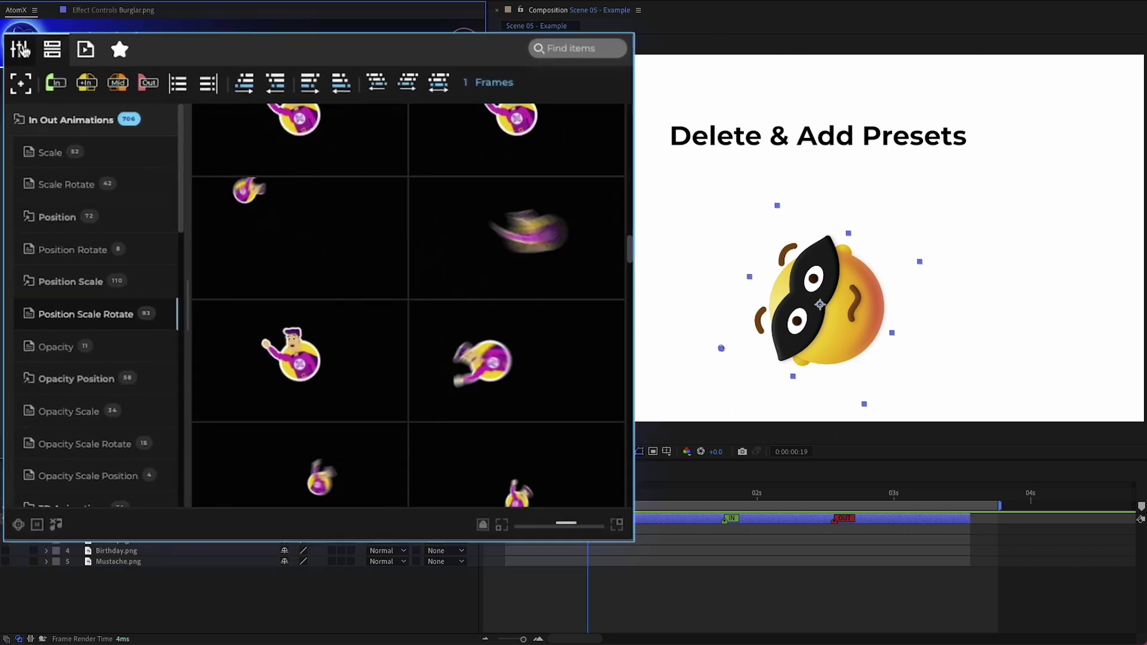
{"action": "left_click", "coordinate": [15, 66]}
{"action": "left_click", "coordinate": [596, 345]}
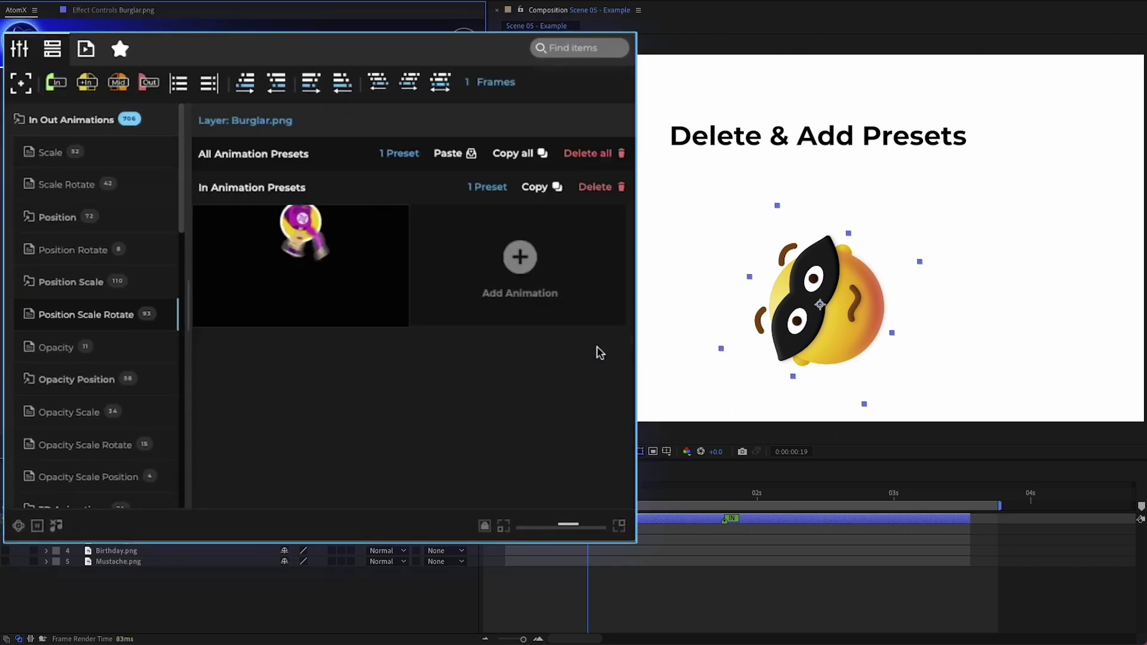
{"action": "left_click", "coordinate": [559, 300]}
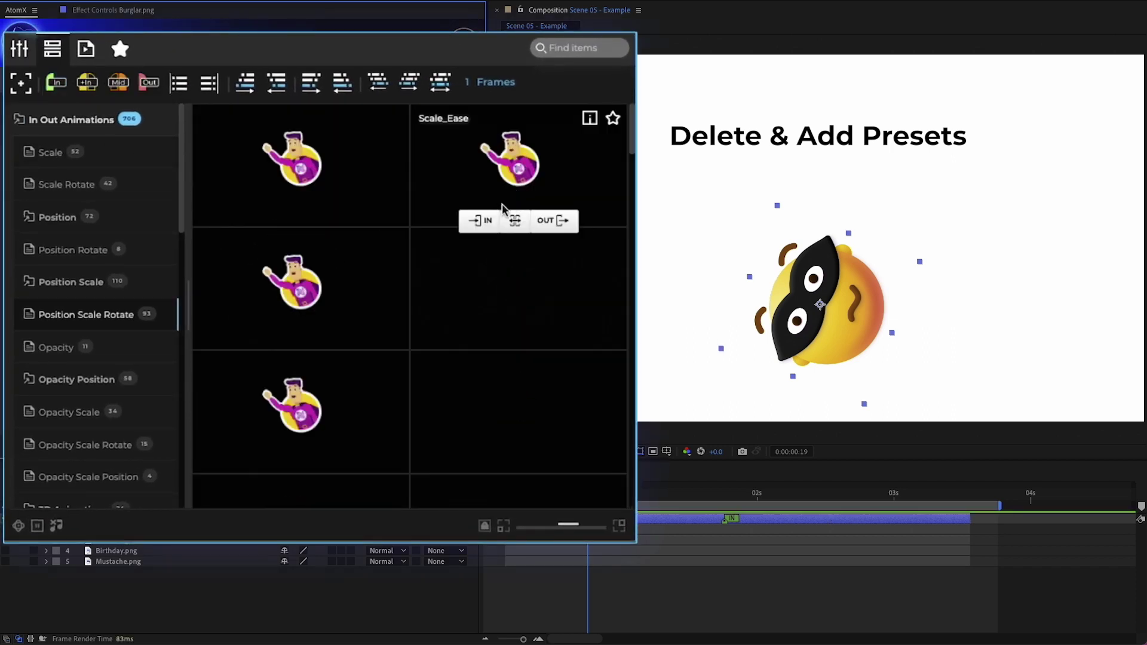
{"action": "left_click", "coordinate": [551, 221]}
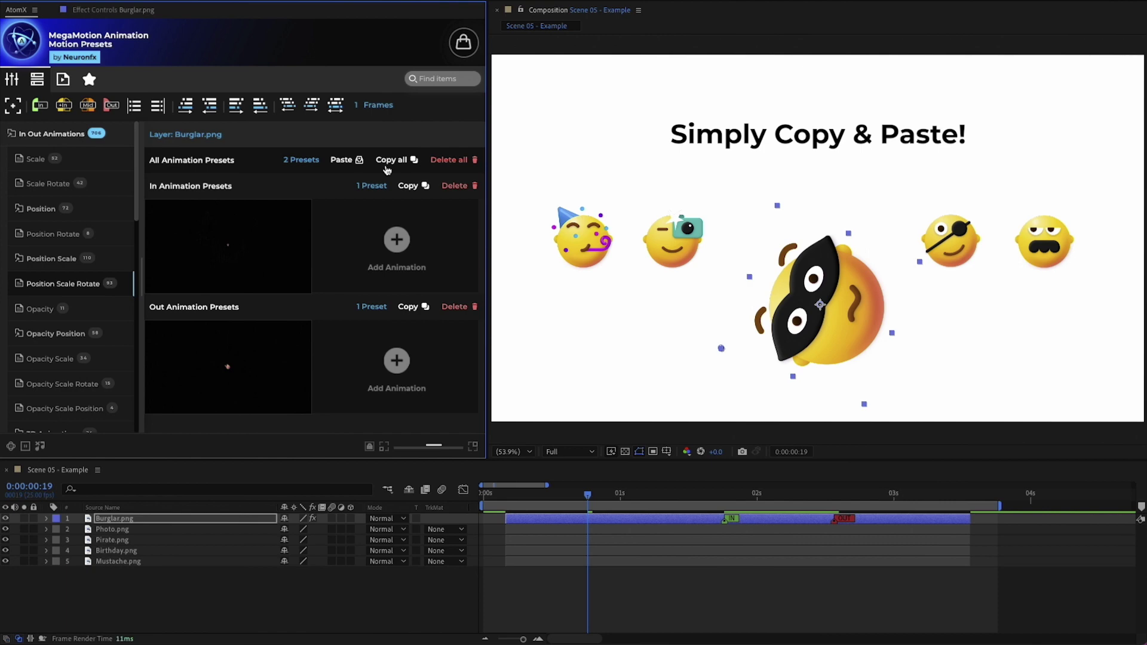
Step: Paste Burglar's in and out presets onto Photo.png through Mustache.png and preview them
{"action": "left_click", "coordinate": [172, 532]}
{"action": "left_click", "coordinate": [119, 562], "text": "shift"}
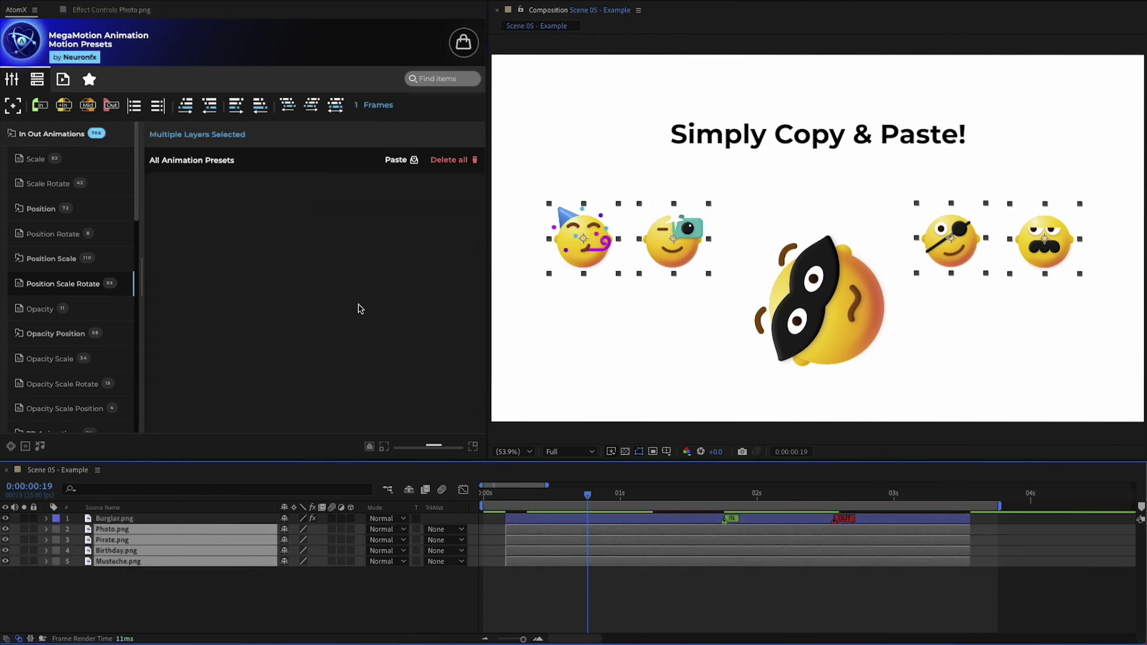
{"action": "left_click", "coordinate": [398, 162]}
{"action": "key", "text": "space"}
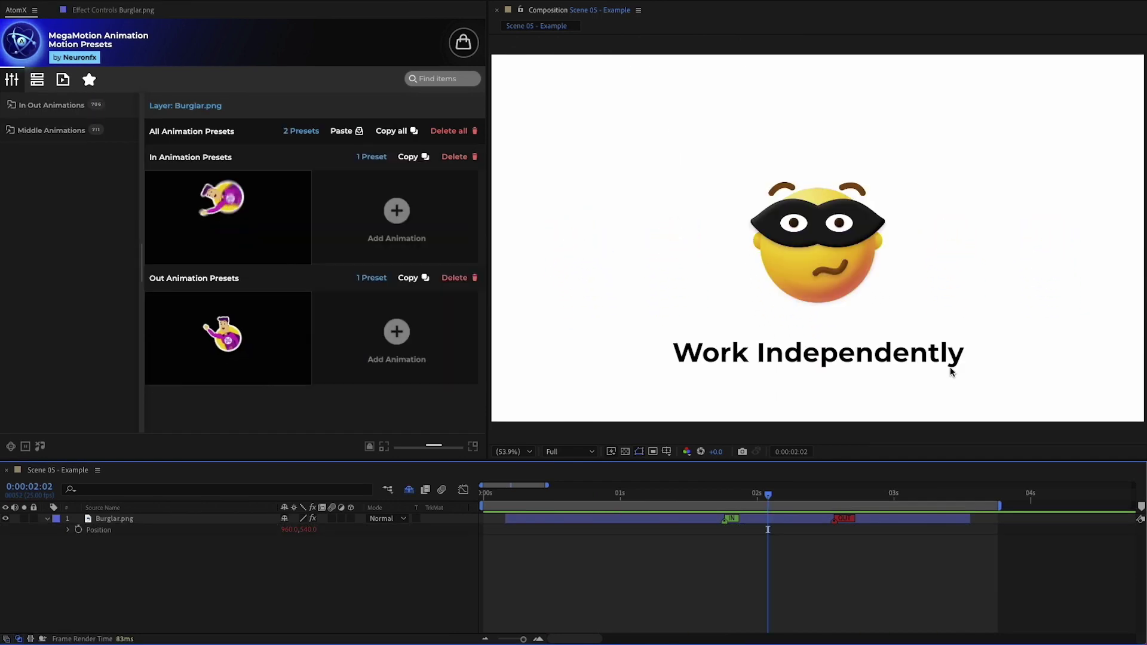
{"action": "left_click", "coordinate": [862, 277]}
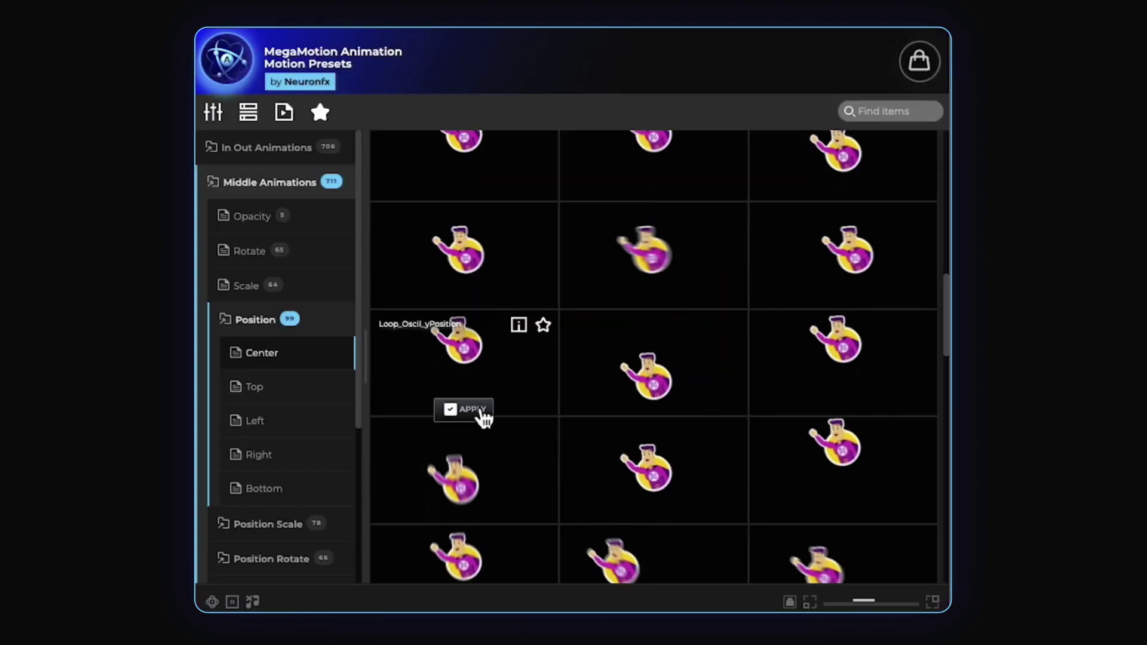
Step: Stack a looping position preset and another middle animation on the layer, scrubbing to 01:00f
{"action": "left_click", "coordinate": [475, 409]}
{"action": "left_click", "coordinate": [256, 348]}
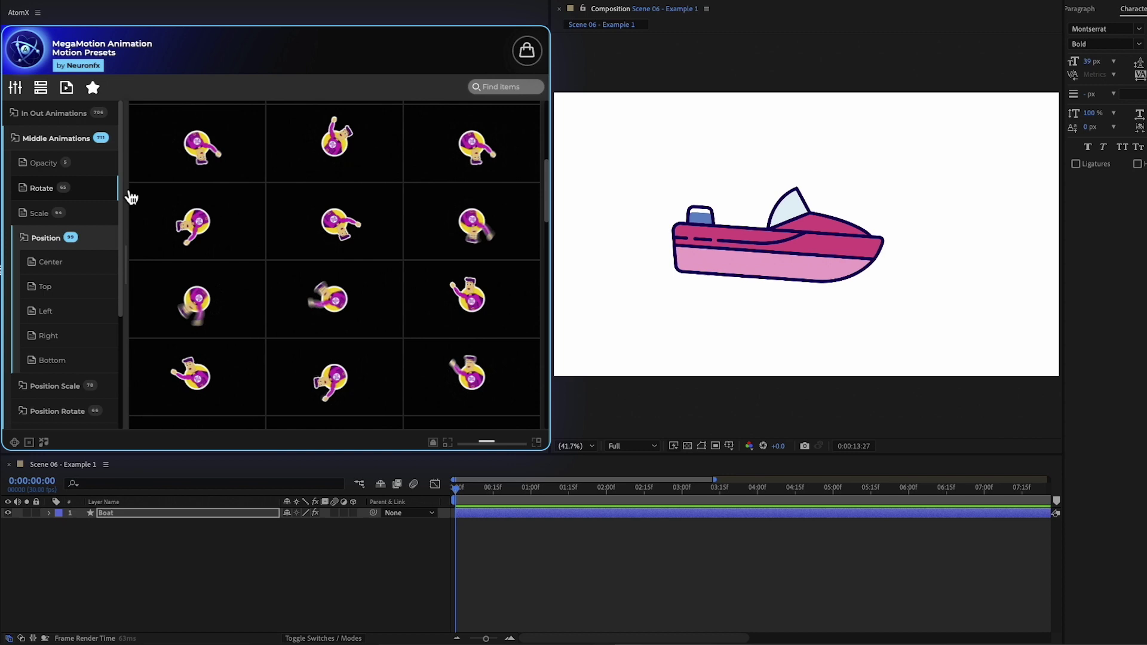
{"action": "left_click", "coordinate": [336, 256]}
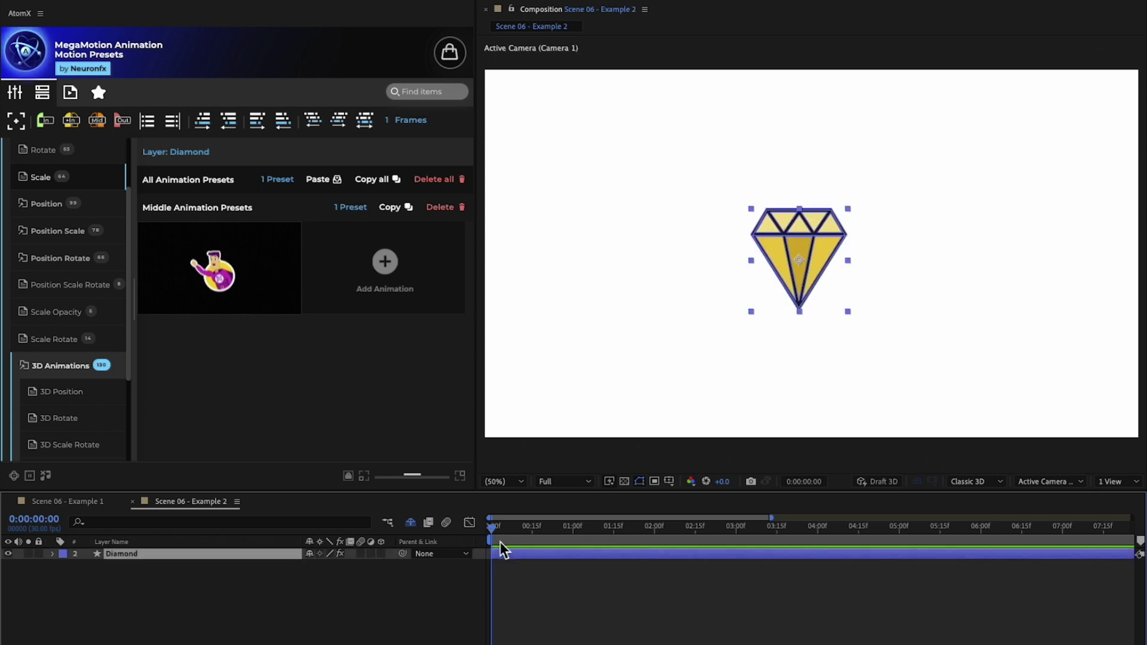
{"action": "left_click_drag", "start_coordinate": [495, 529], "coordinate": [777, 531]}
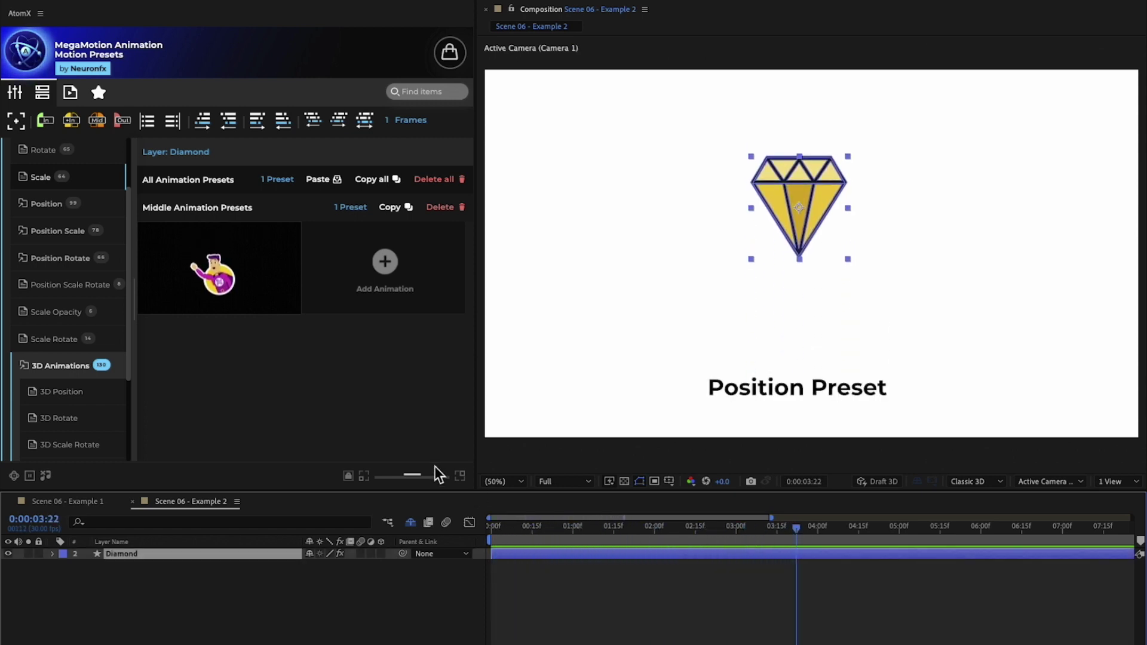
Step: Add 3D_Loop_yRotate_CW to the Diamond layer and replay the rotation
{"action": "left_click", "coordinate": [386, 287]}
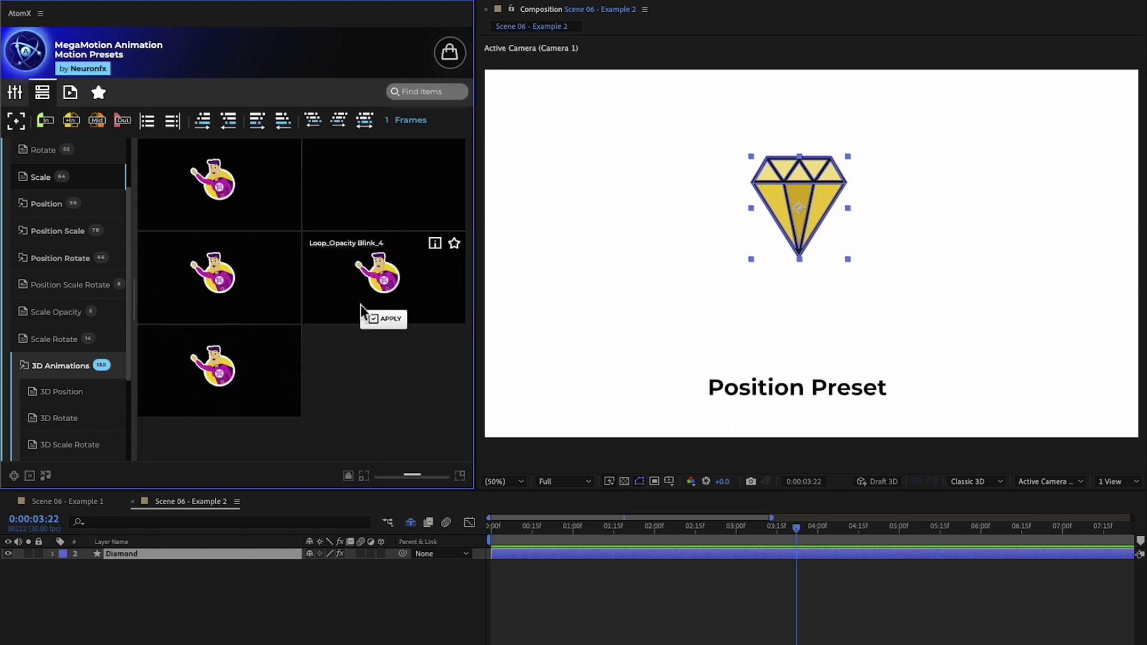
{"action": "left_click", "coordinate": [82, 419]}
{"action": "scroll", "coordinate": [197, 437], "scroll_direction": "down", "scroll_amount": 2}
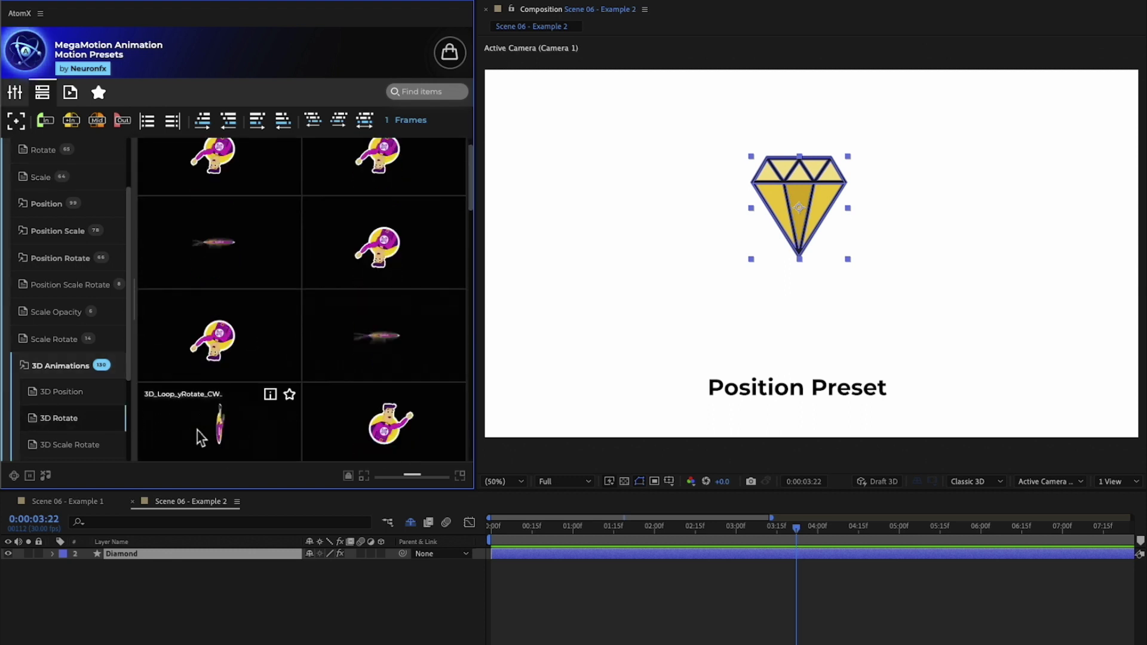
{"action": "left_click", "coordinate": [220, 444]}
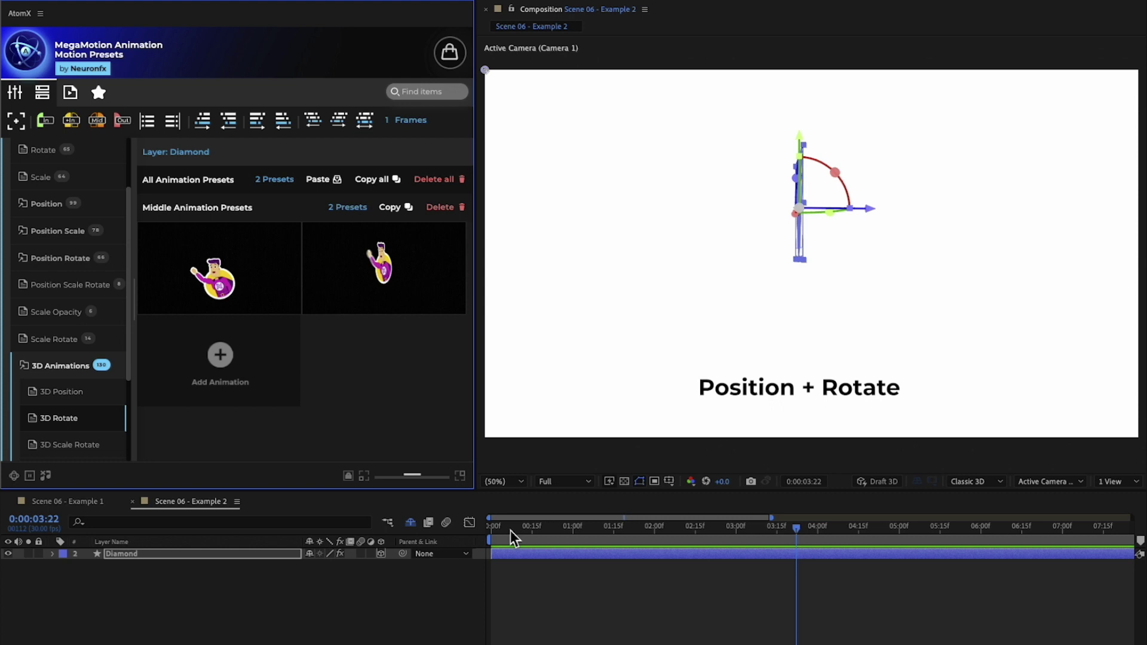
{"action": "left_click_drag", "start_coordinate": [510, 529], "coordinate": [786, 537]}
Step: Add the looping Scale preset to Diamond and remove the 3D rotation preset
{"action": "left_click", "coordinate": [241, 382]}
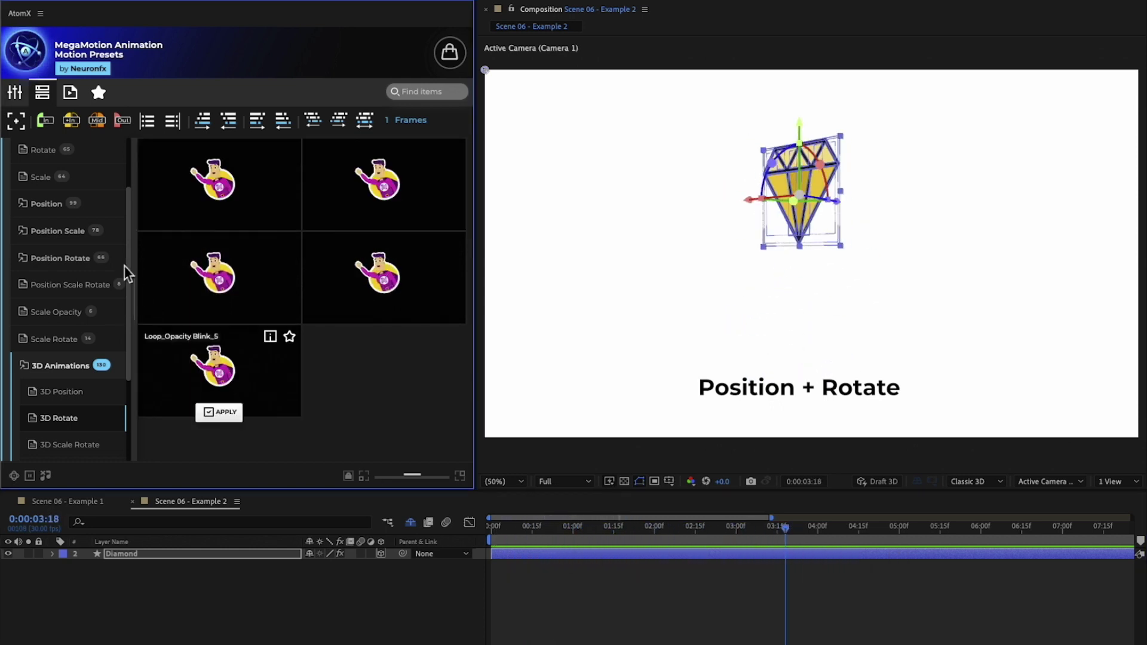
{"action": "left_click", "coordinate": [93, 184]}
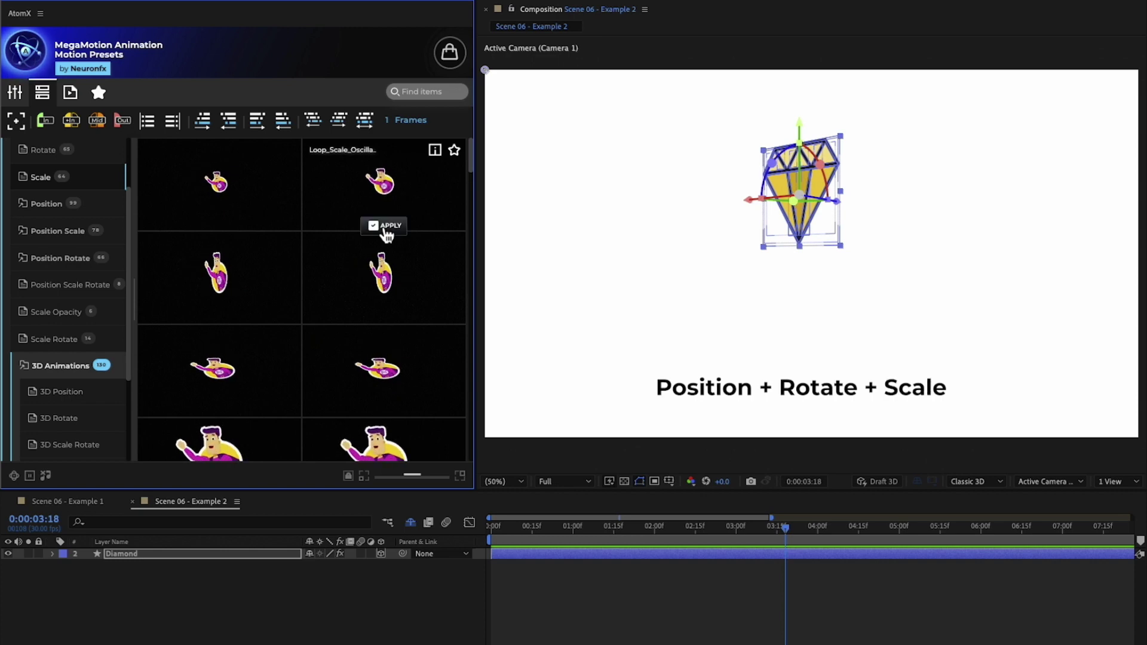
{"action": "left_click", "coordinate": [386, 228]}
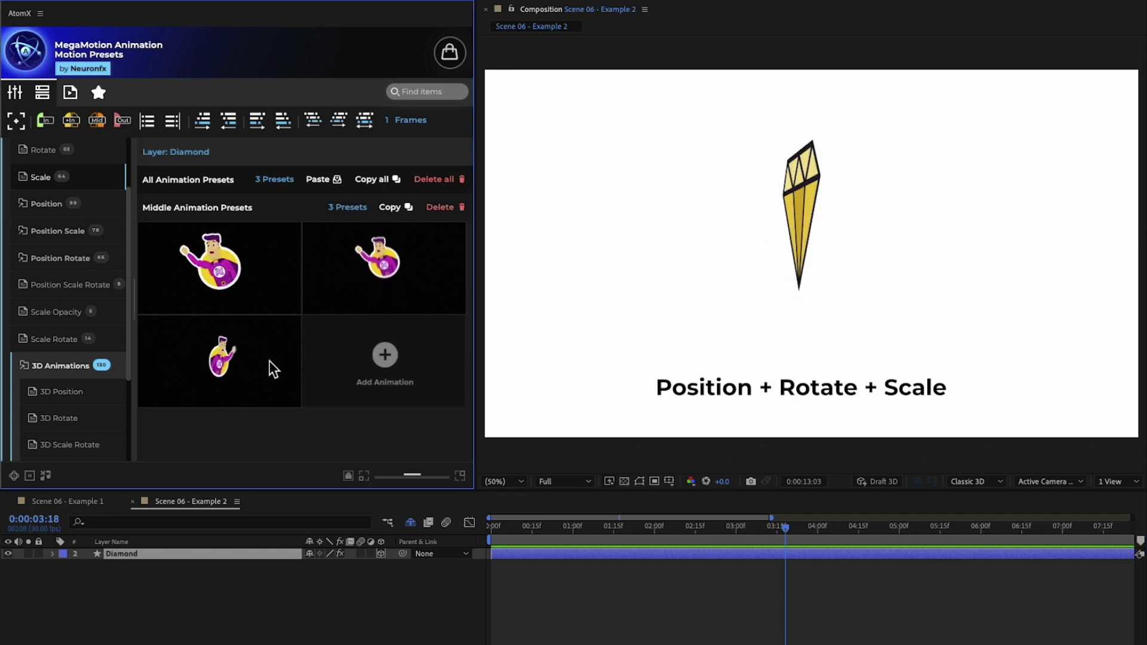
{"action": "left_click", "coordinate": [267, 400]}
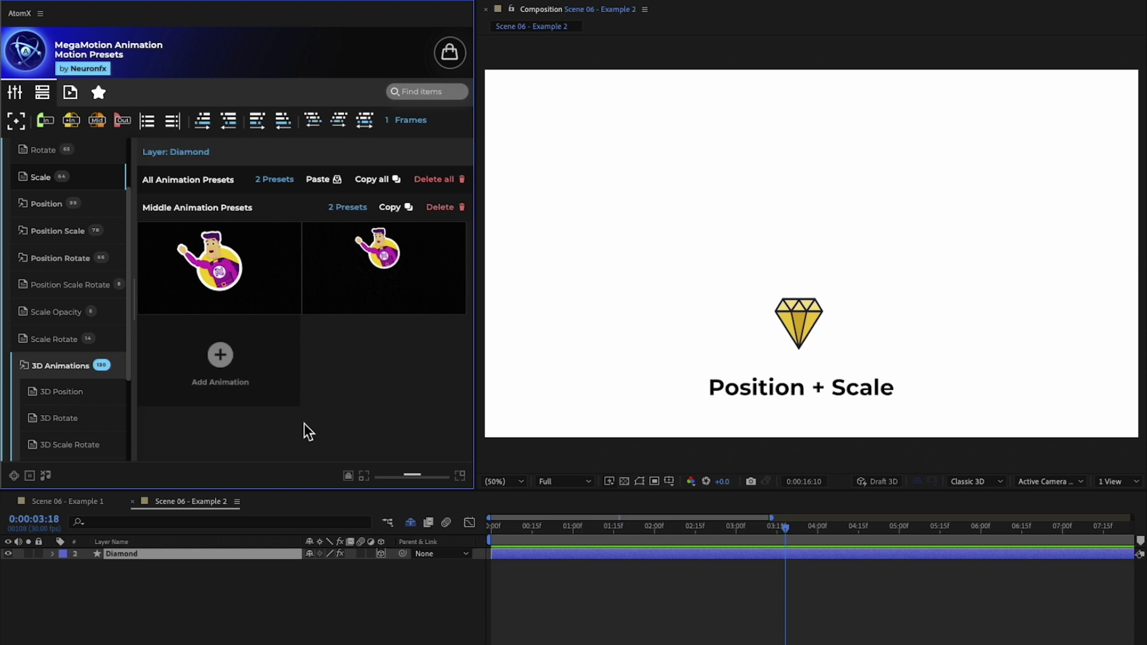
{"action": "mouse_move", "coordinate": [247, 274]}
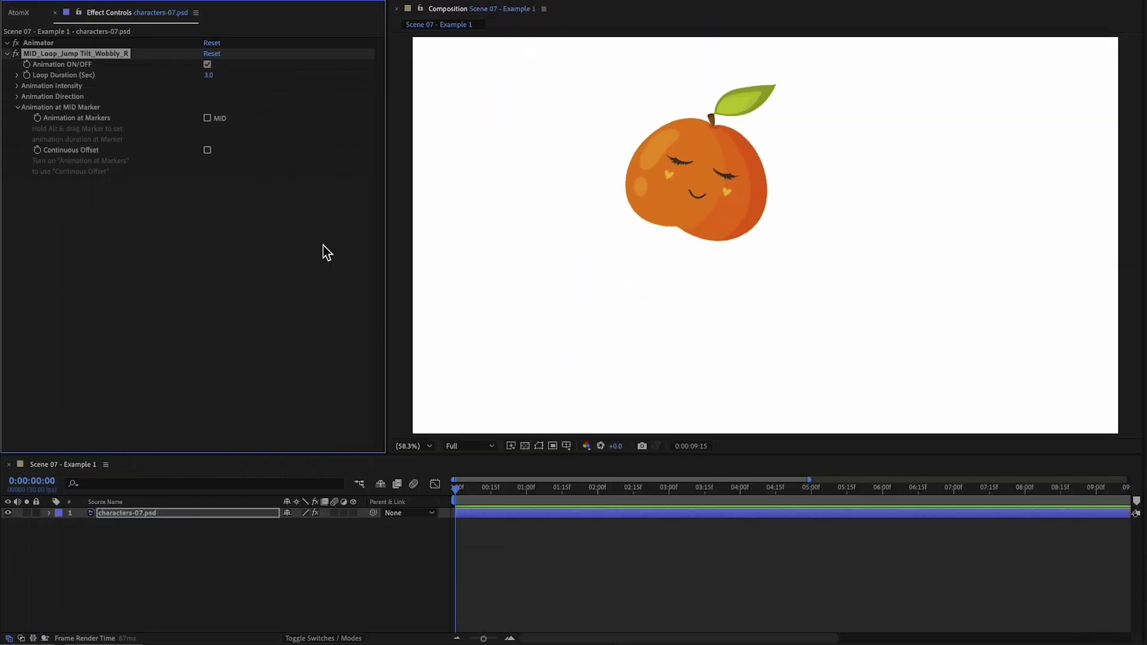
Step: Stretch the peach's MID marker to set the wobble's duration, preview it, then preview the gun firing
{"action": "key", "text": "space"}
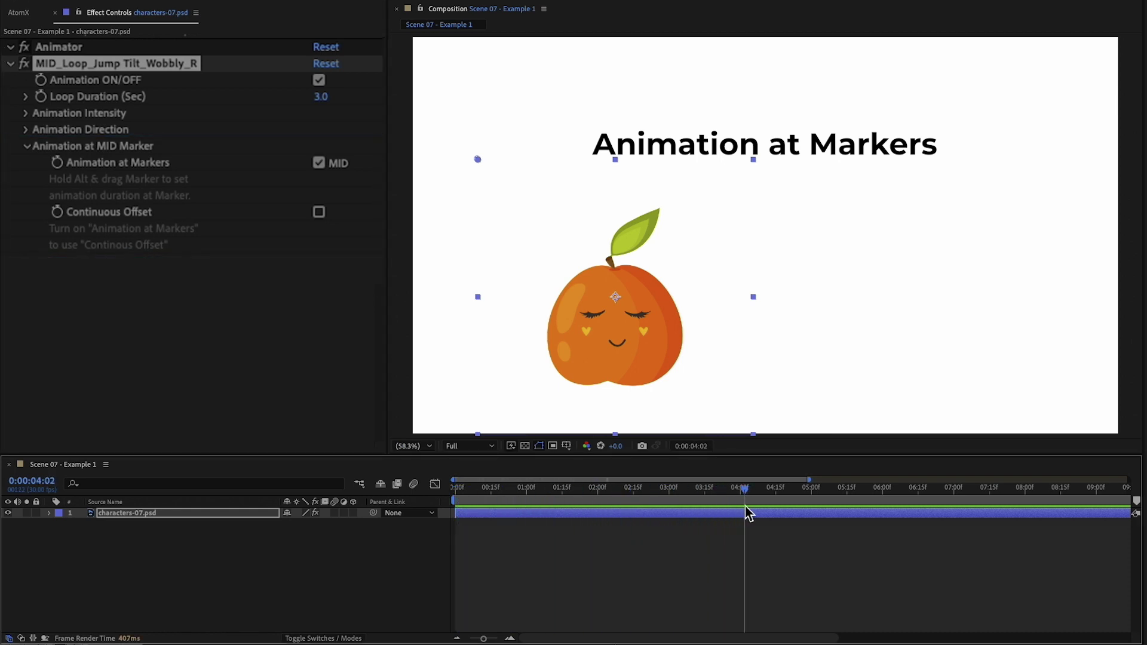
{"action": "left_click", "coordinate": [489, 488]}
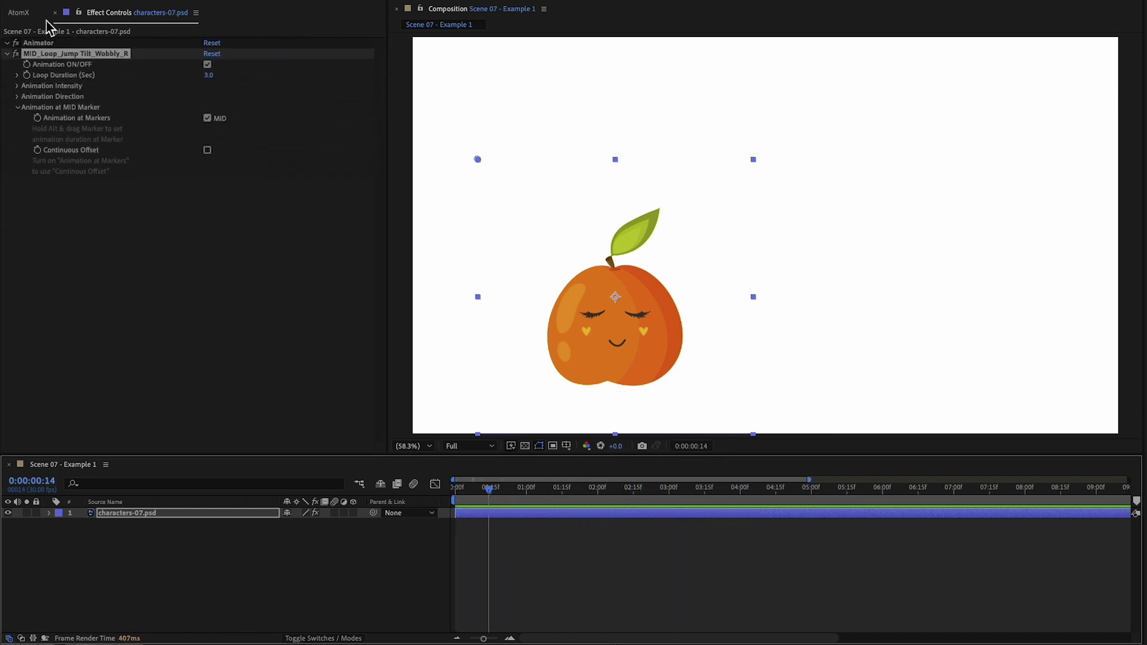
{"action": "left_click", "coordinate": [30, 13]}
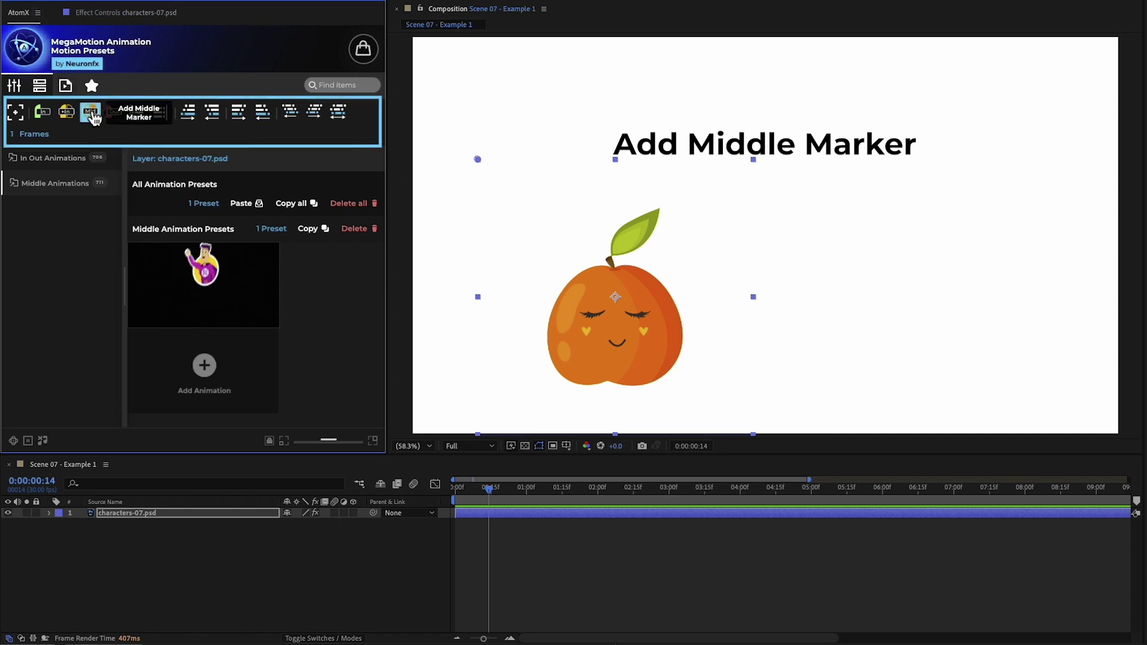
{"action": "left_click_drag", "start_coordinate": [483, 499], "coordinate": [574, 514]}
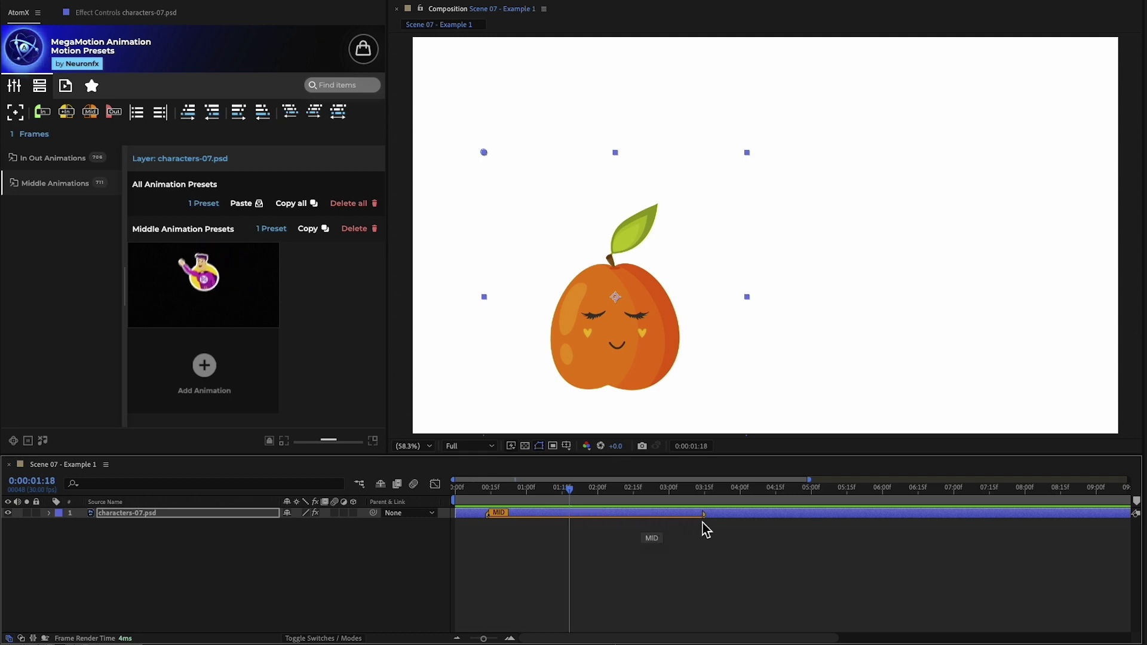
{"action": "left_click_drag", "start_coordinate": [703, 522], "coordinate": [705, 518]}
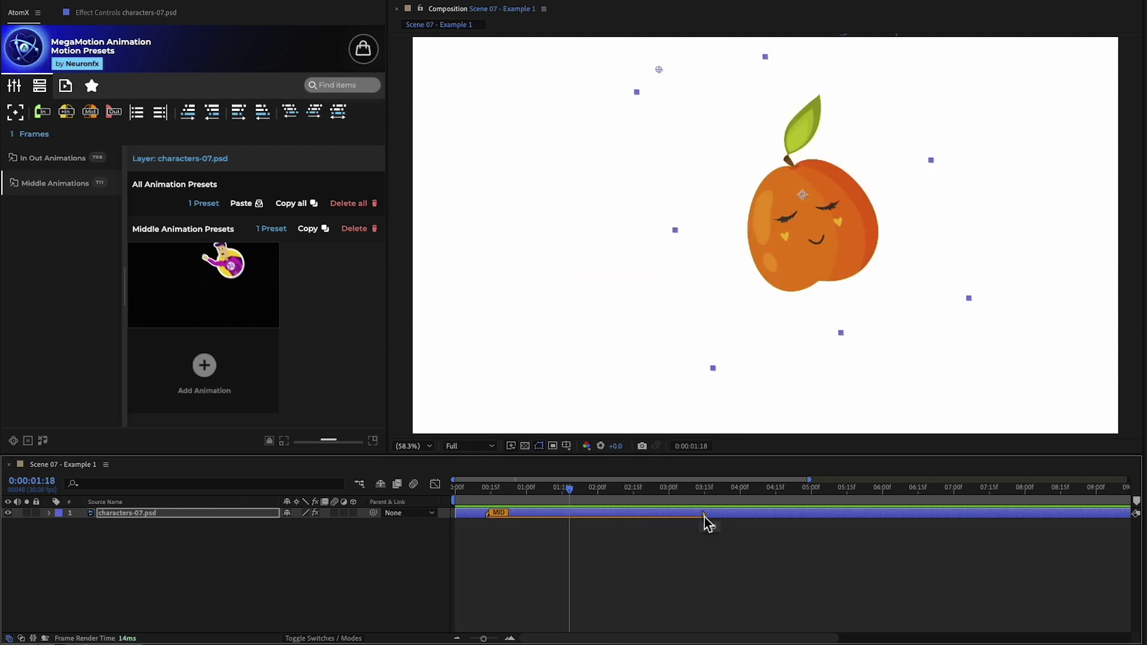
{"action": "left_click", "coordinate": [482, 494]}
{"action": "left_click_drag", "start_coordinate": [489, 496], "coordinate": [641, 495]}
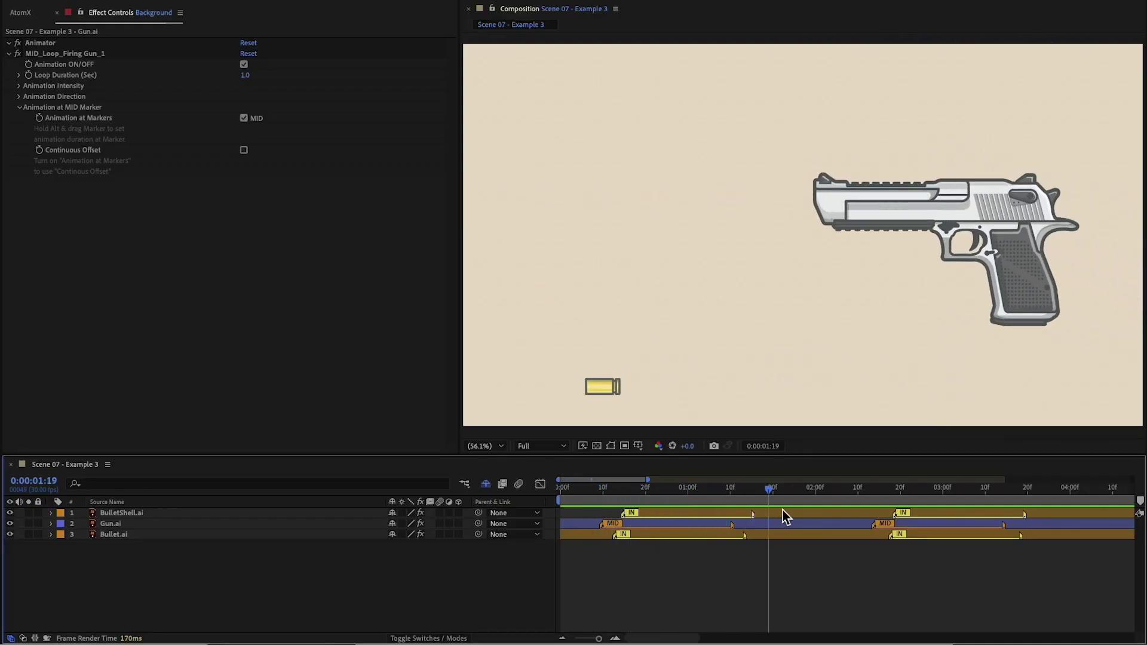
{"action": "left_click_drag", "start_coordinate": [873, 514], "coordinate": [576, 512]}
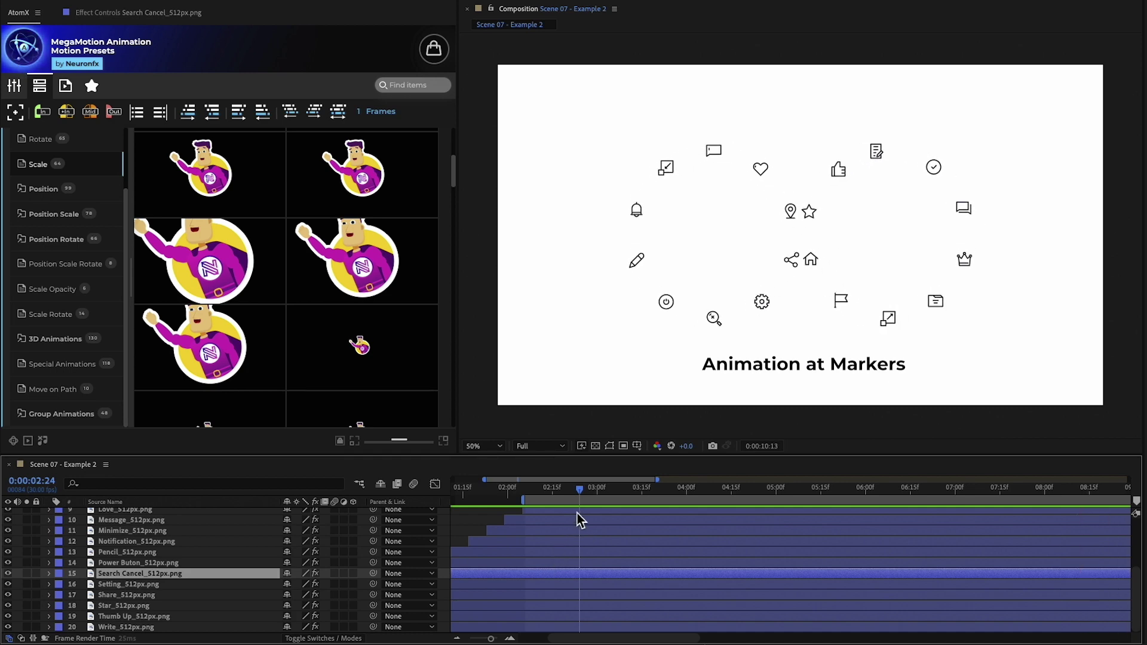
Step: Apply Loop_Scale_Magnify_3 to Search Cancel and add MID markers at 0:00:04:09 and 0:00:05:22
{"action": "key", "text": "space"}
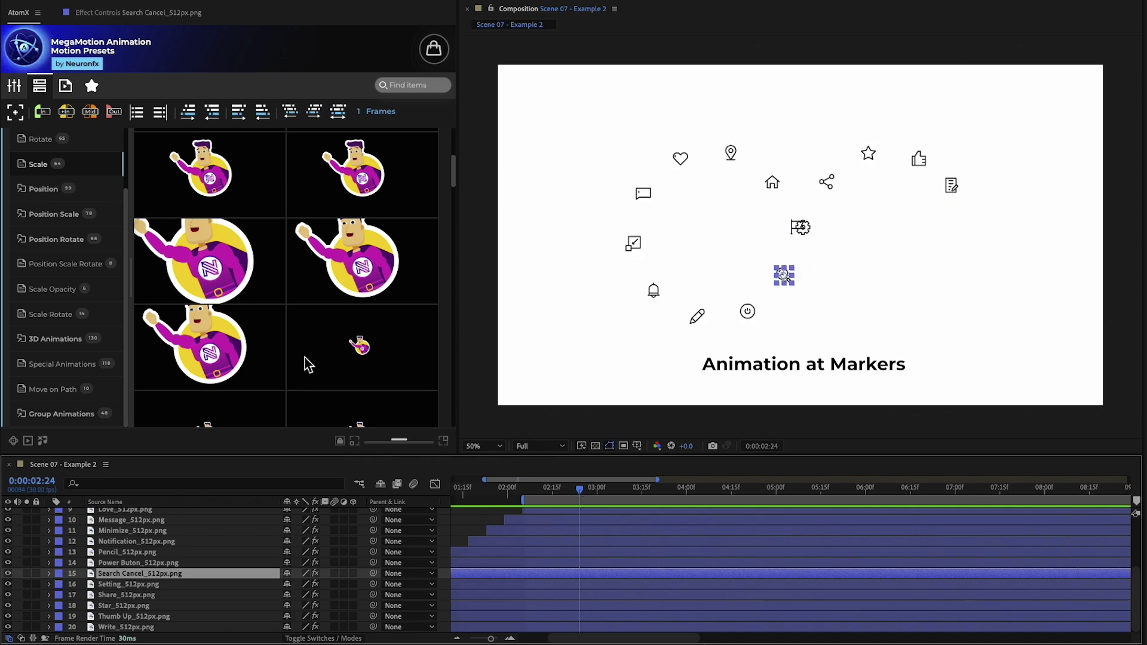
{"action": "mouse_move", "coordinate": [237, 281]}
{"action": "left_click", "coordinate": [222, 303]}
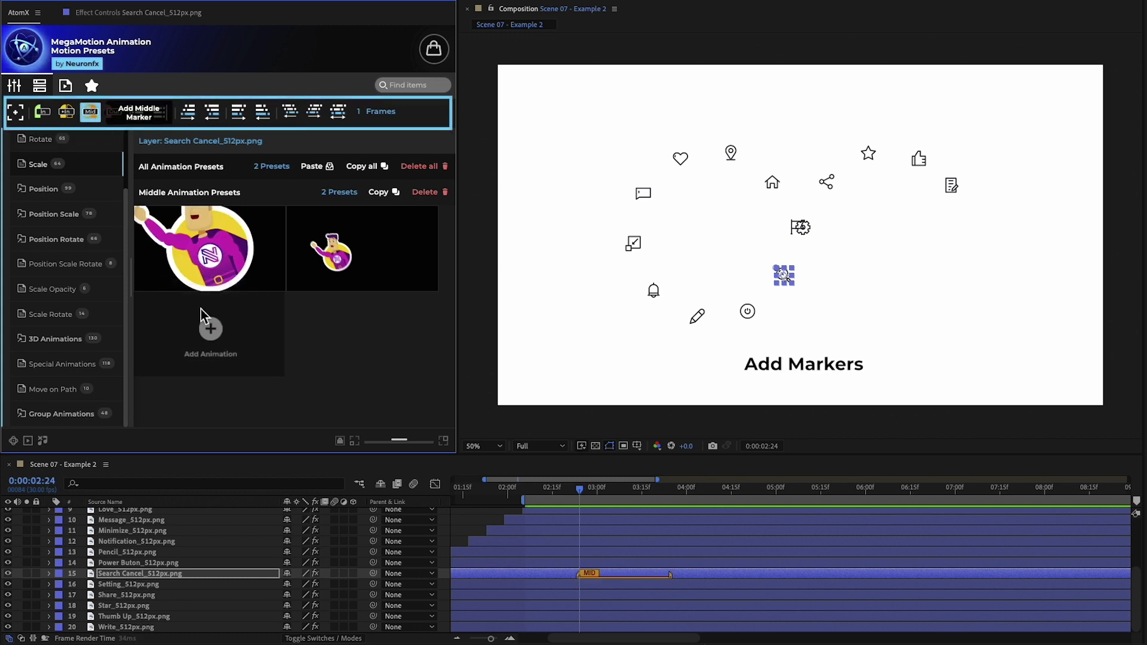
{"action": "left_click", "coordinate": [714, 489]}
{"action": "left_click", "coordinate": [90, 111]}
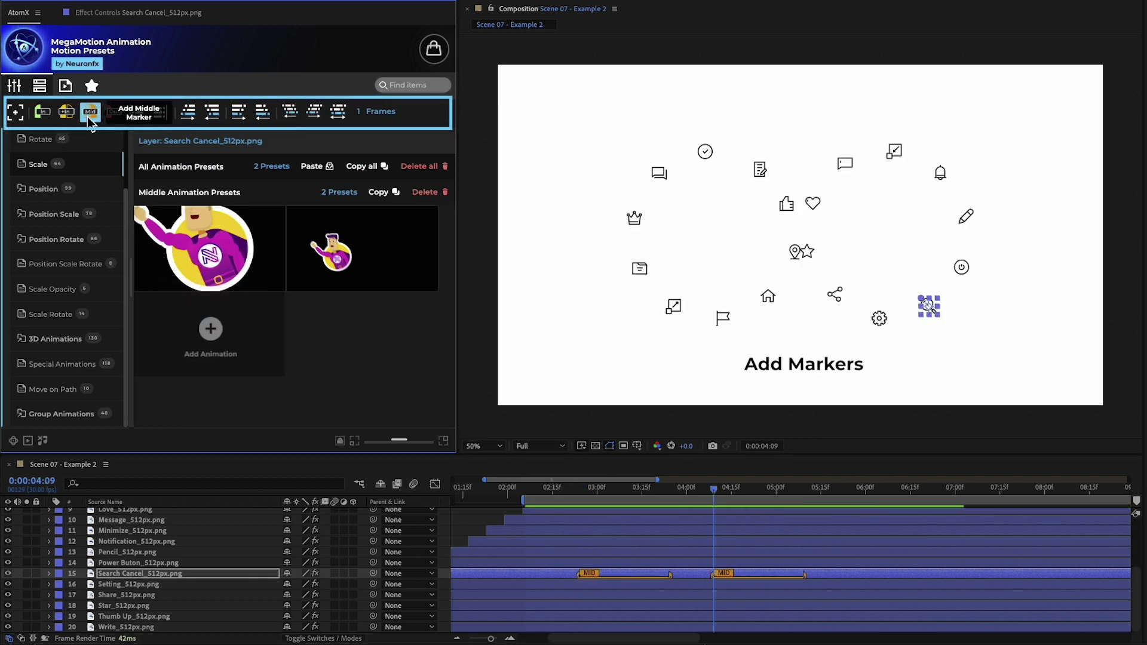
{"action": "left_click", "coordinate": [842, 489]}
{"action": "left_click", "coordinate": [90, 112]}
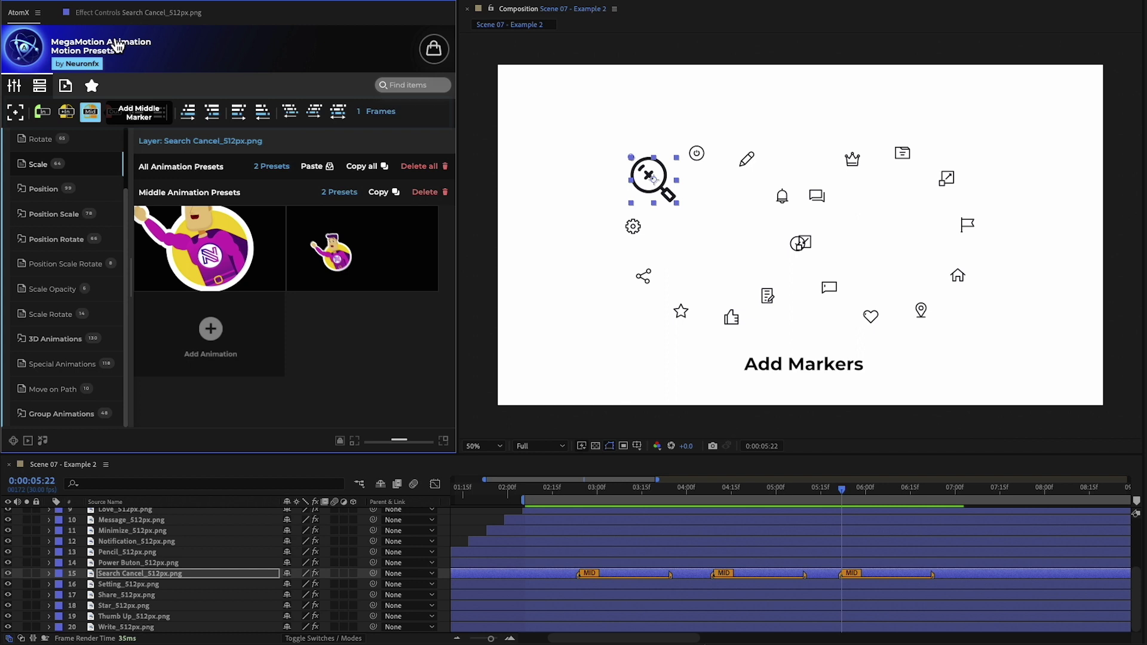
Step: Enable Animation at Markers for the icon and preview the magnify from 0:00:02:15
{"action": "left_click", "coordinate": [107, 12]}
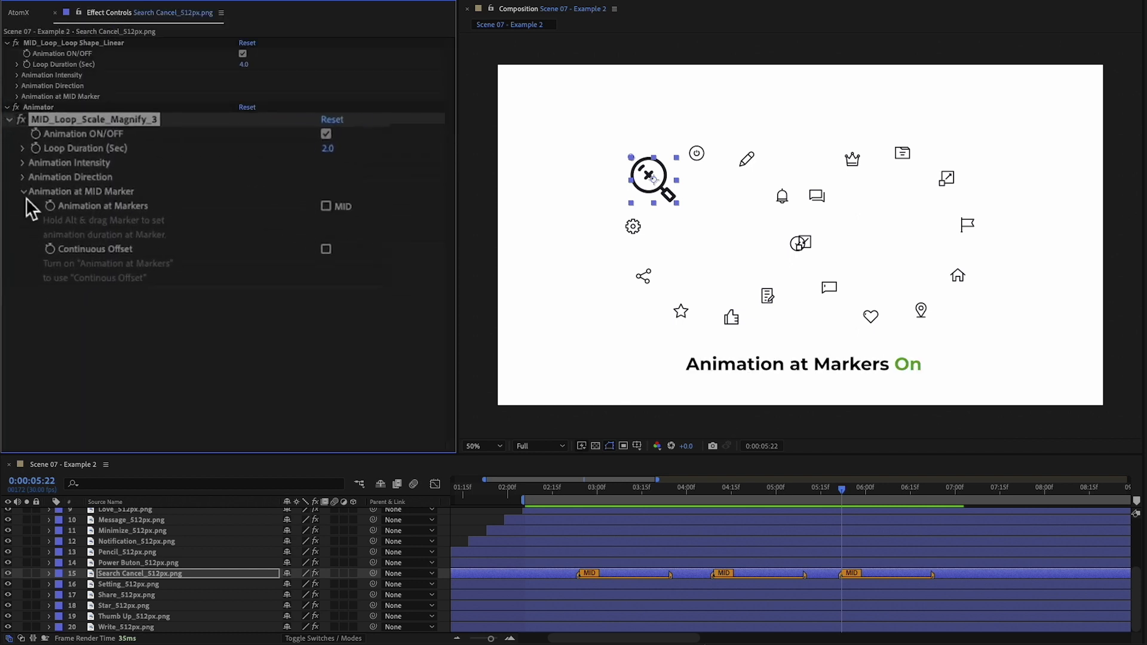
{"action": "left_click", "coordinate": [242, 182]}
{"action": "left_click", "coordinate": [553, 489]}
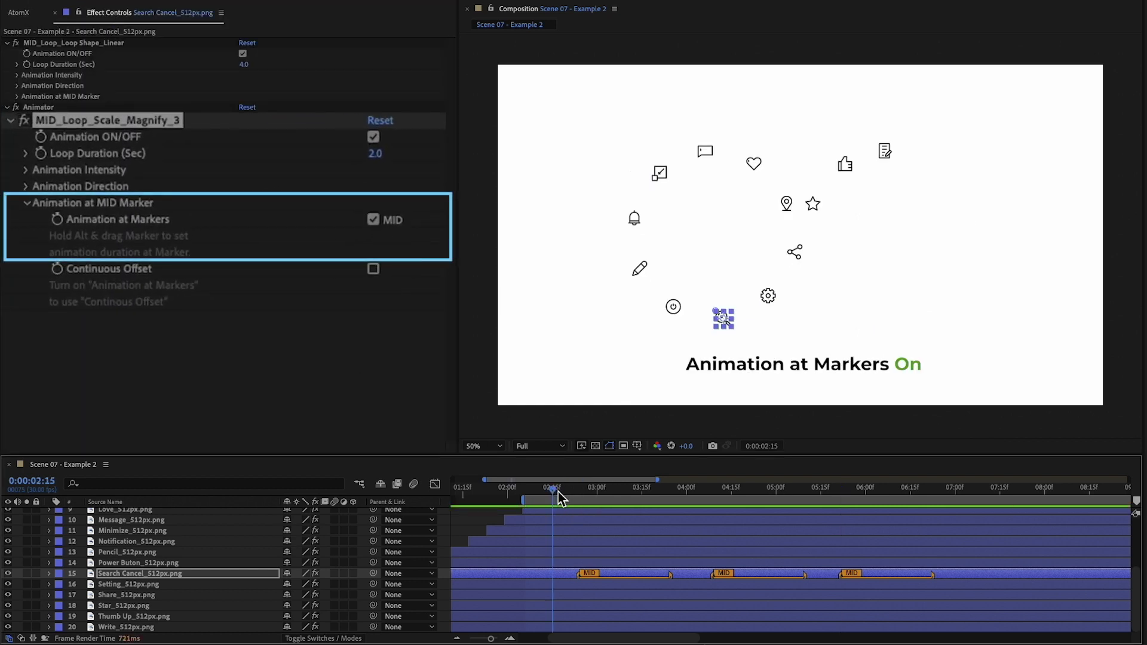
{"action": "left_click_drag", "start_coordinate": [590, 495], "coordinate": [958, 531]}
{"action": "left_click", "coordinate": [457, 575]}
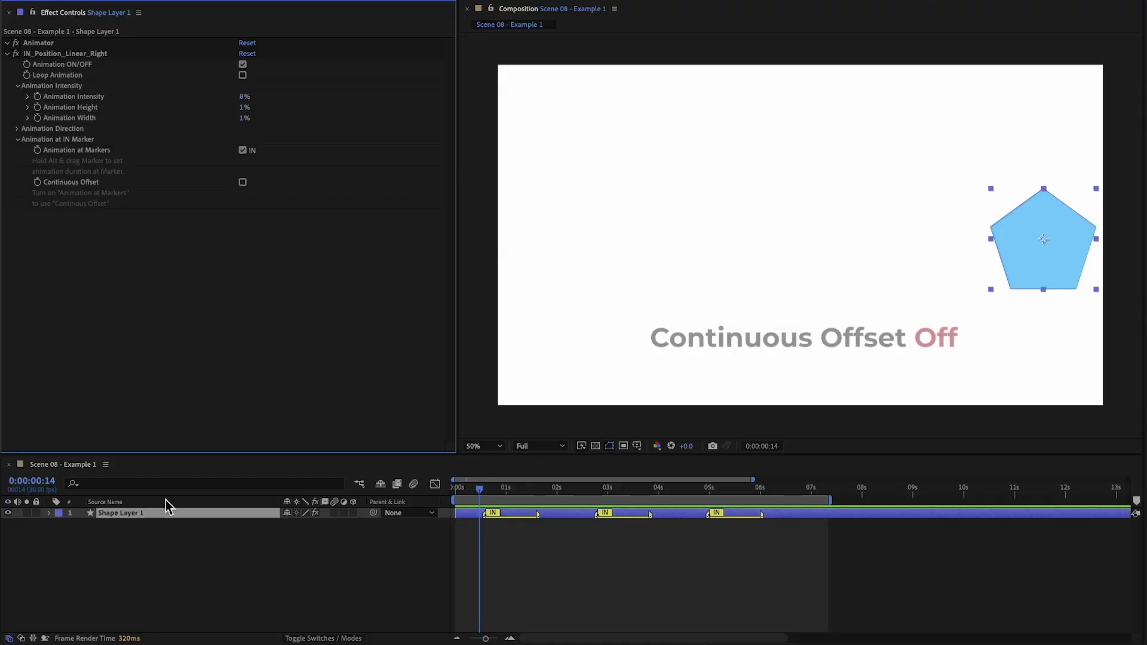
Step: Enable Continuous Offset on the pentagon's IN_Position_Linear_Right effect and scrub the timeline to review it
{"action": "left_click", "coordinate": [103, 55]}
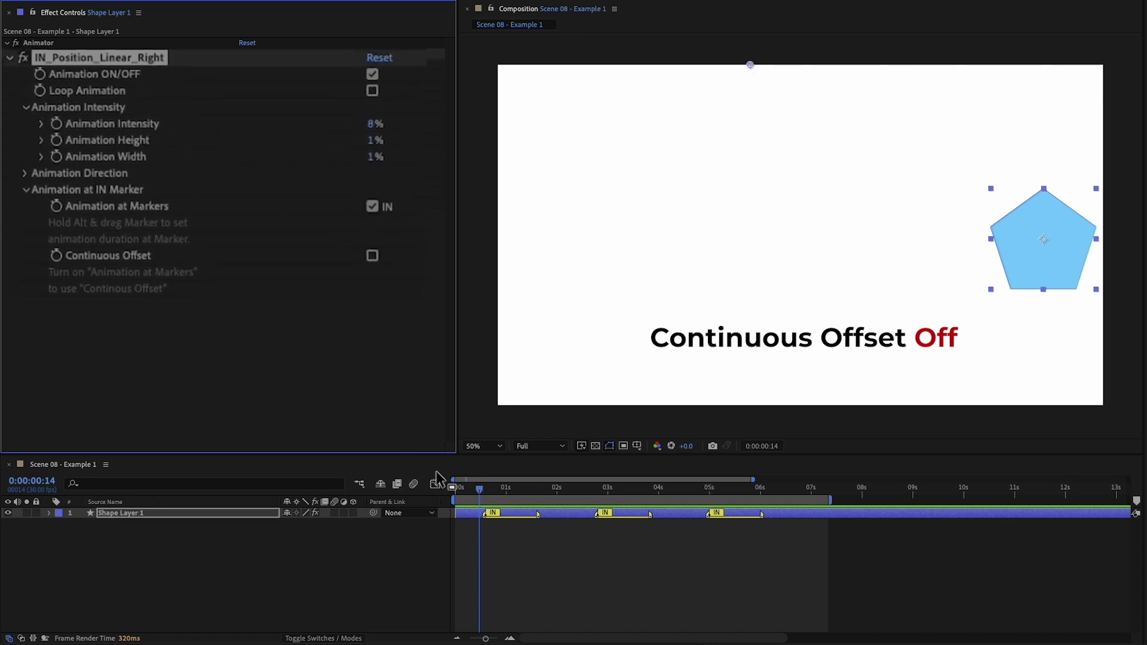
{"action": "left_click_drag", "start_coordinate": [483, 496], "coordinate": [779, 485]}
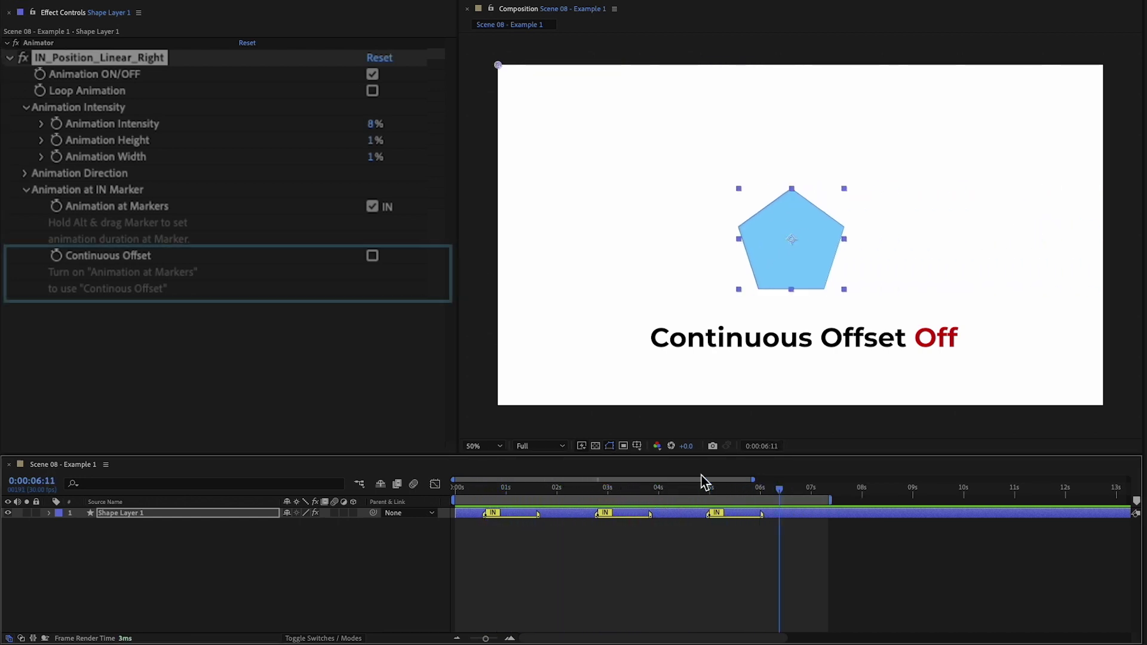
{"action": "left_click", "coordinate": [372, 256]}
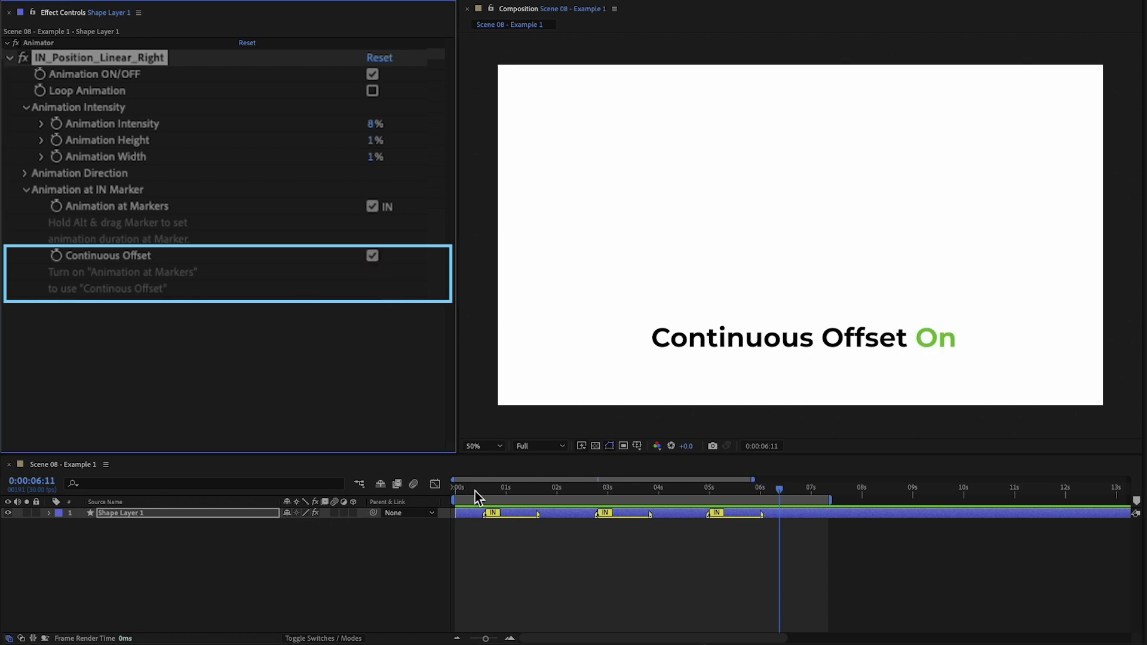
{"action": "left_click_drag", "start_coordinate": [475, 488], "coordinate": [739, 496]}
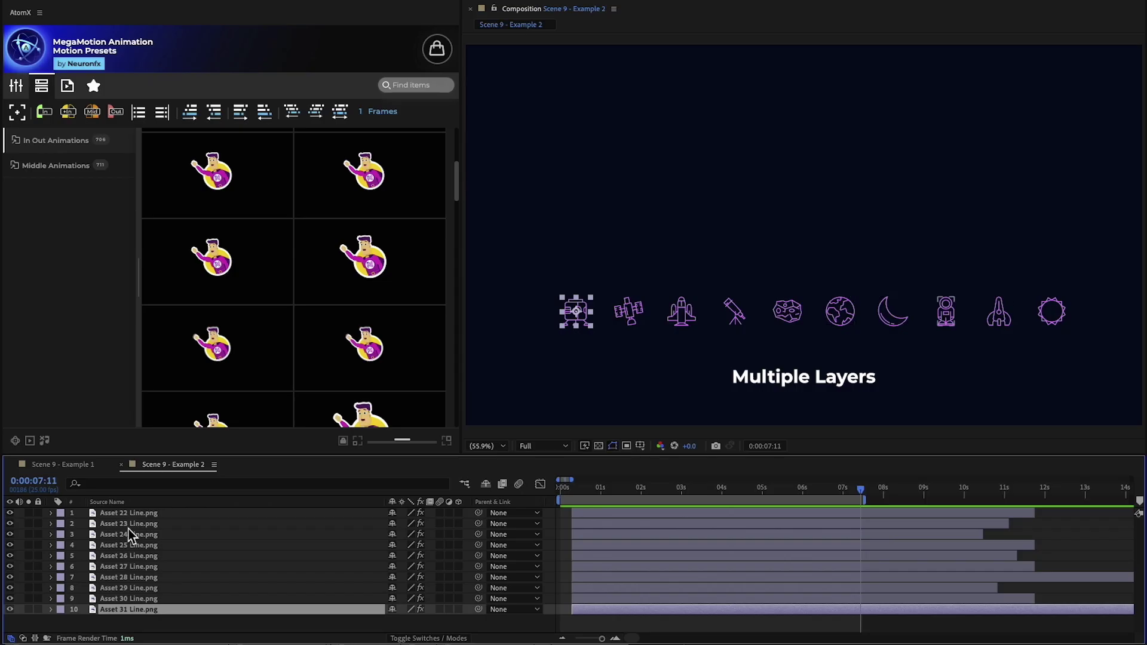
Step: Add IN markers to all ten icon layers at 0:00:02:02 and preview the animation
{"action": "key", "text": "ctrl+a"}
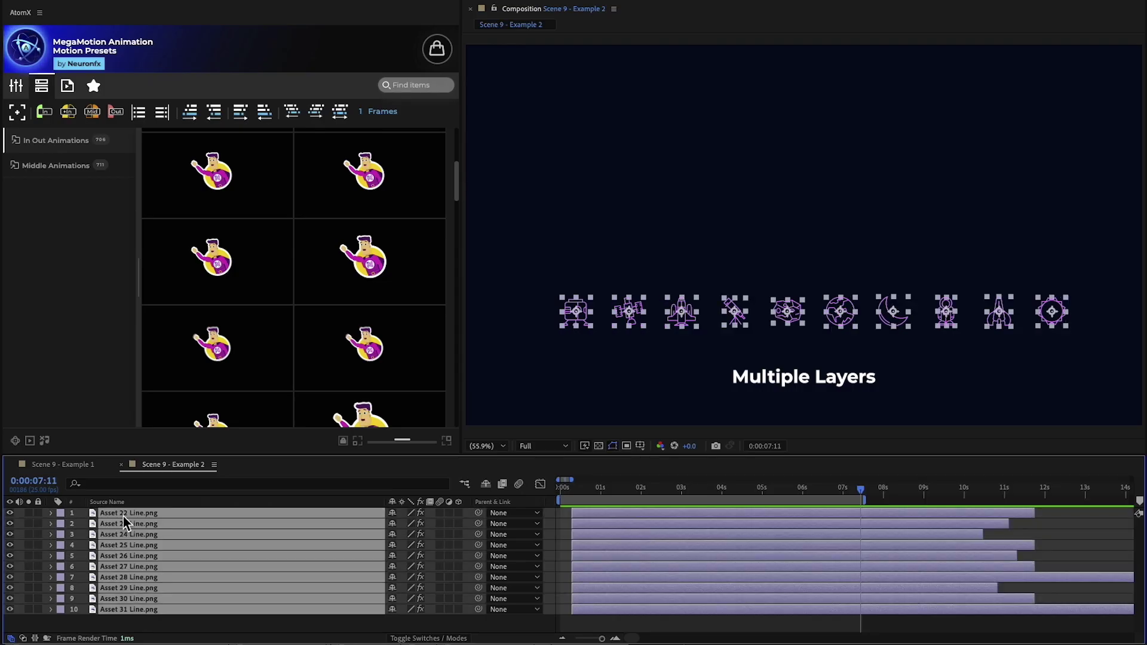
{"action": "left_click", "coordinate": [196, 387]}
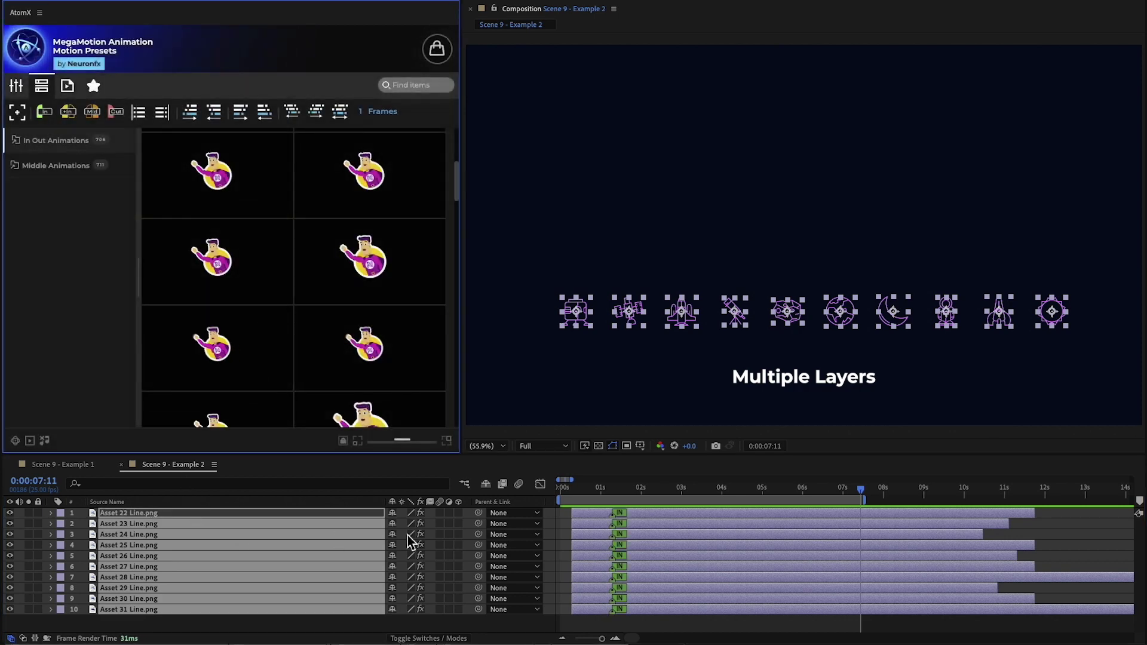
{"action": "left_click", "coordinate": [645, 494]}
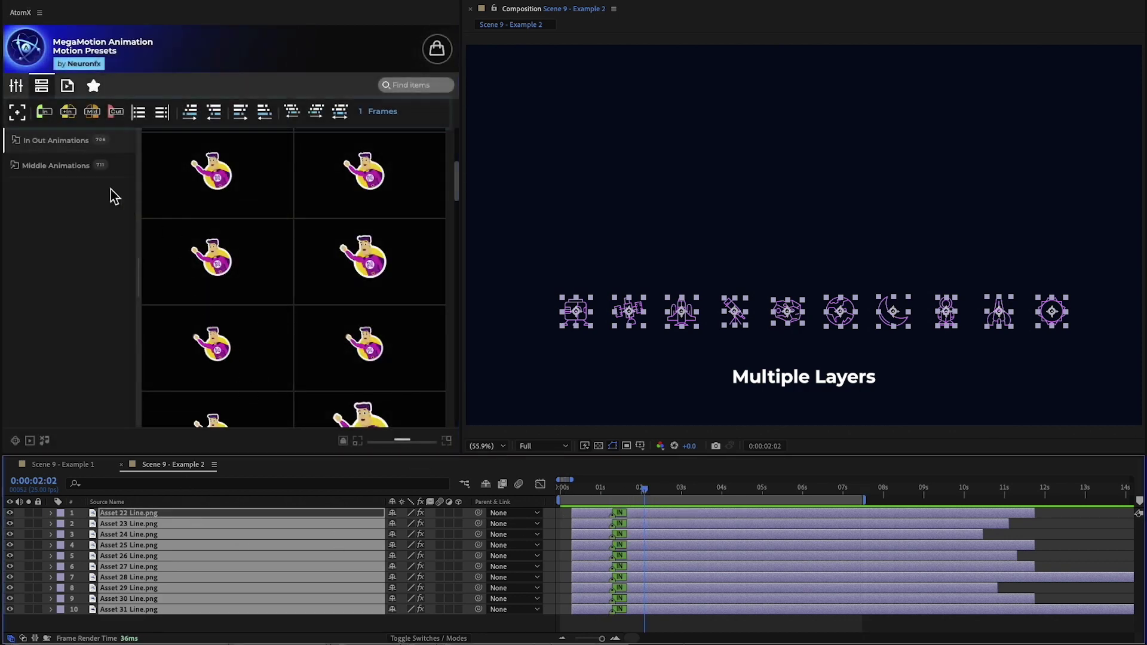
{"action": "left_click", "coordinate": [44, 114]}
{"action": "key", "text": "space"}
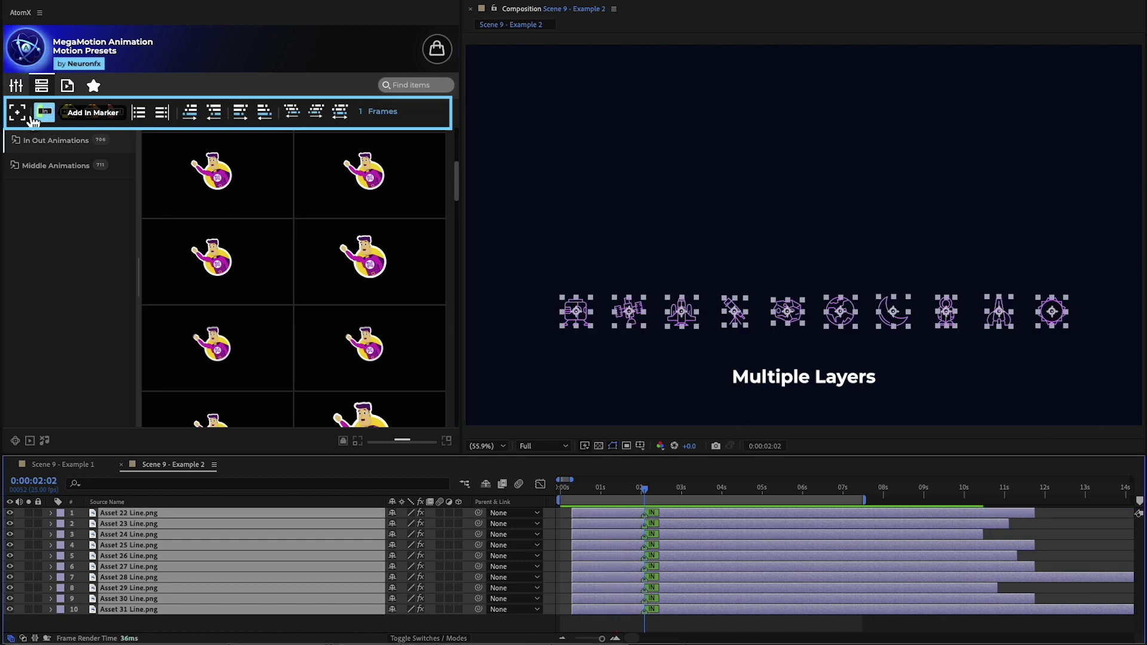
Step: Move each icon's anchor point to its bottom-left corner and preview
{"action": "left_click", "coordinate": [27, 119]}
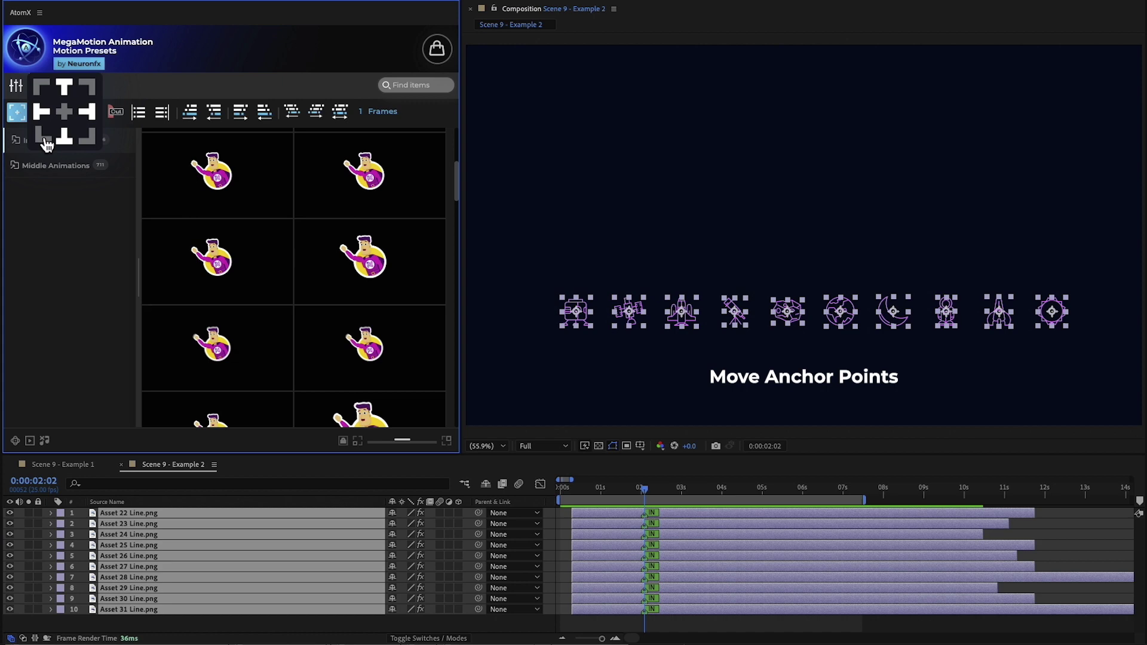
{"action": "left_click", "coordinate": [42, 138]}
{"action": "key", "text": "space"}
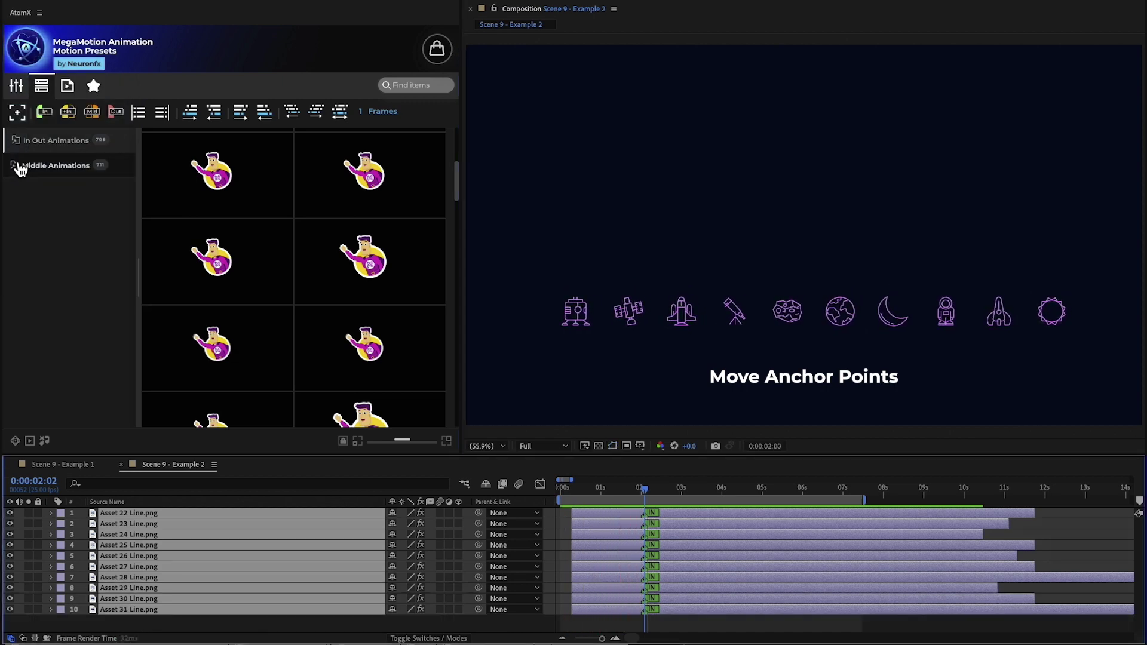
Step: Apply the Loop_Bounce_Roll preset from Middle Animations > Position Rotate > Top to all icons
{"action": "left_click", "coordinate": [20, 167]}
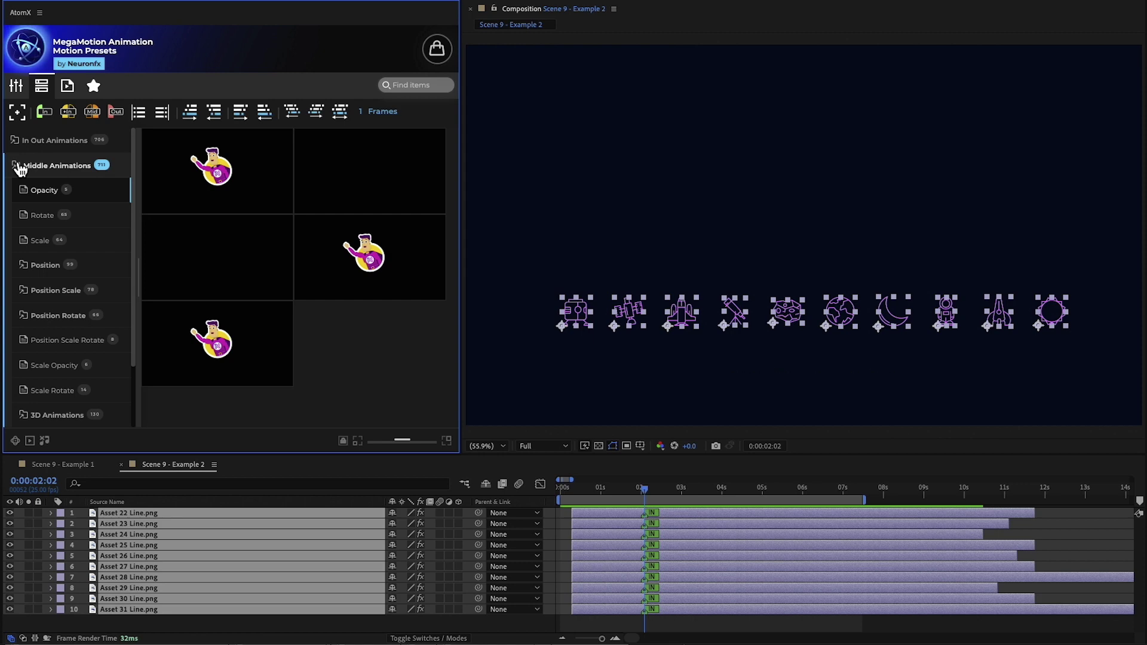
{"action": "left_click", "coordinate": [57, 313]}
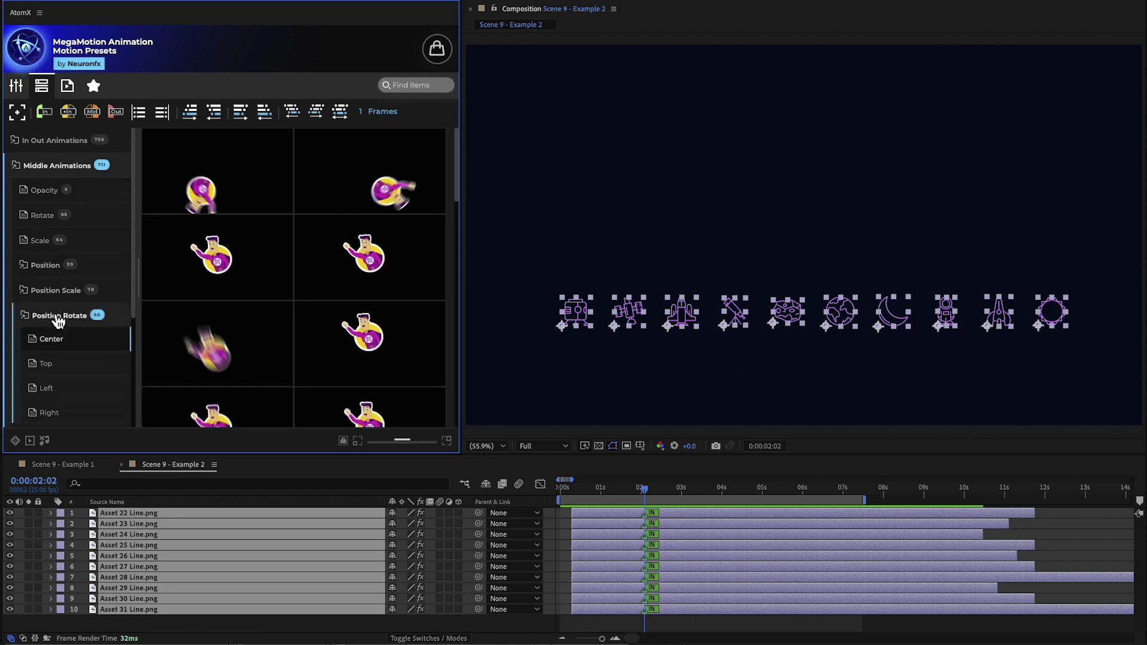
{"action": "left_click", "coordinate": [48, 365]}
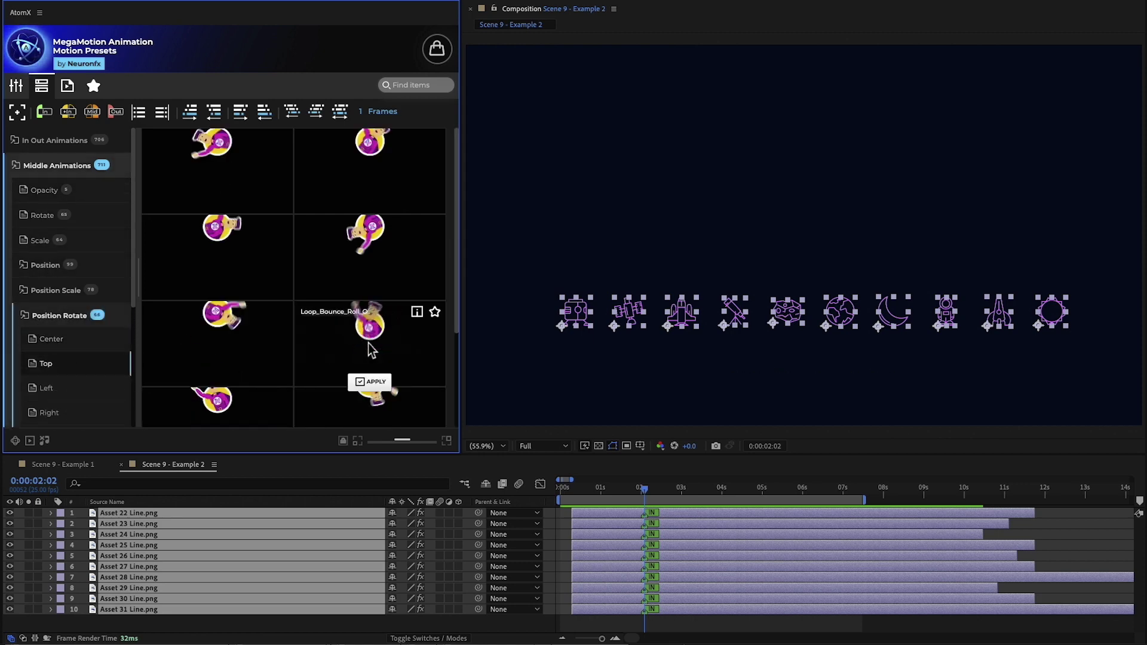
{"action": "left_click", "coordinate": [375, 383]}
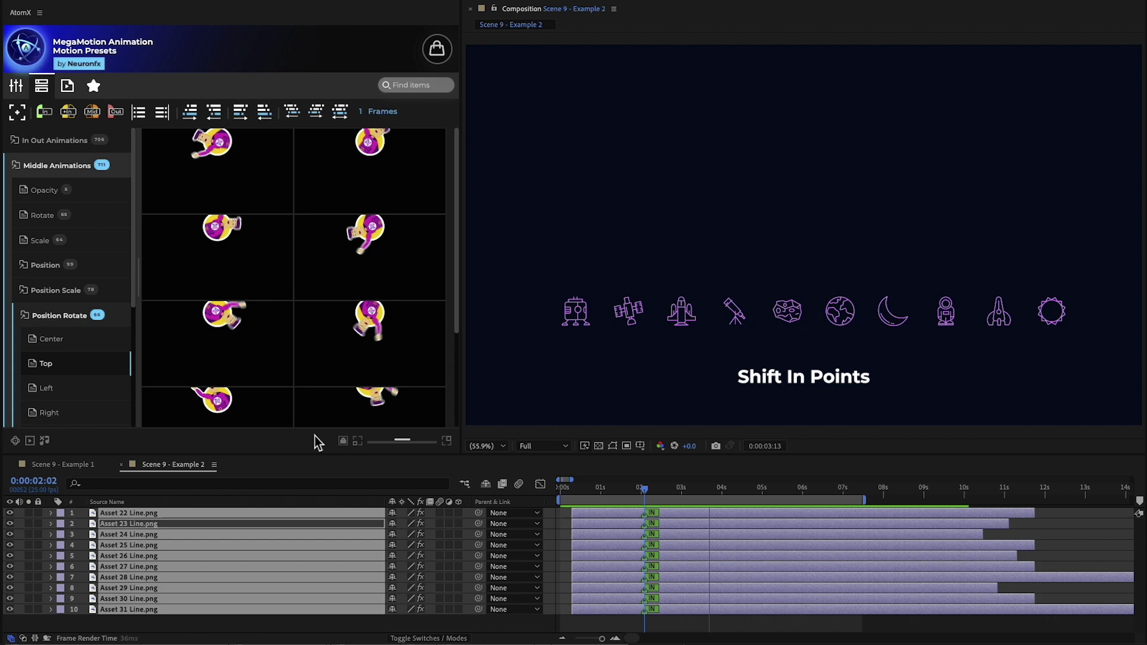
Step: Shift the icon layers' in points forward by 2 frames and preview the staggered fly-in
{"action": "key", "text": "space"}
{"action": "left_click", "coordinate": [361, 115]}
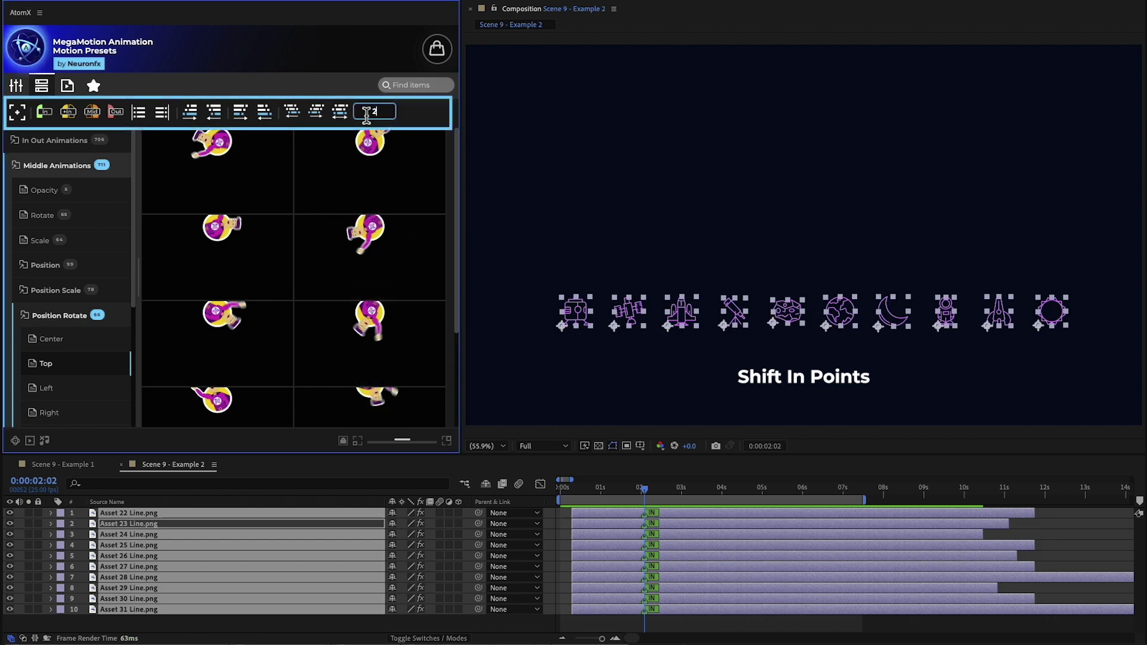
{"action": "left_click", "coordinate": [199, 119]}
{"action": "left_click", "coordinate": [196, 117]}
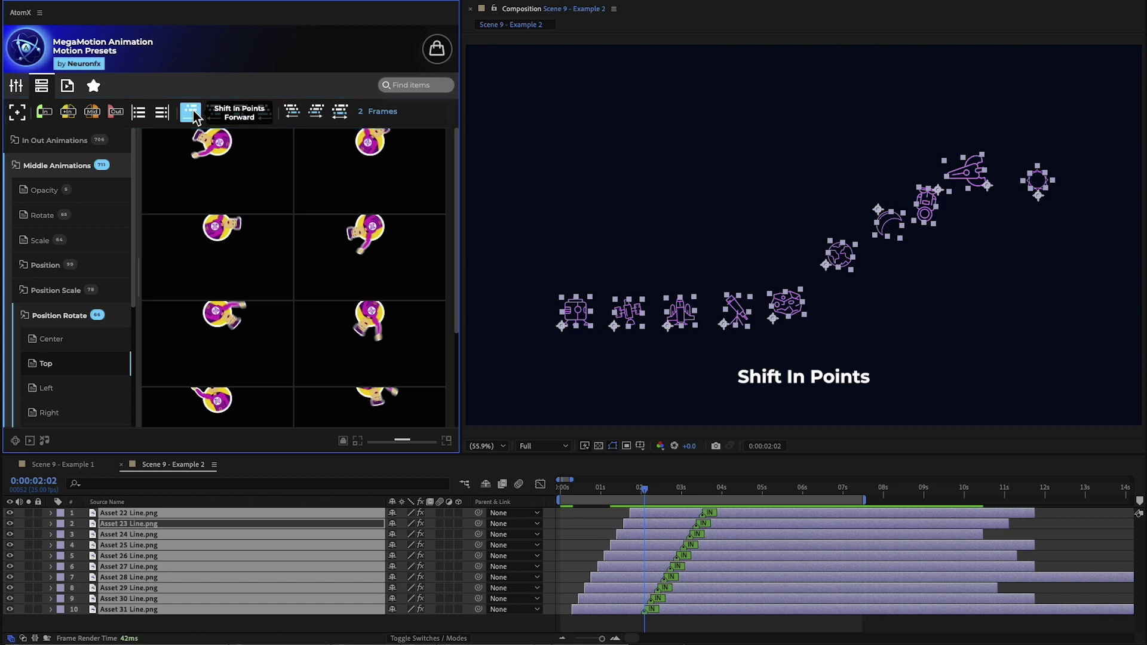
{"action": "key", "text": "space"}
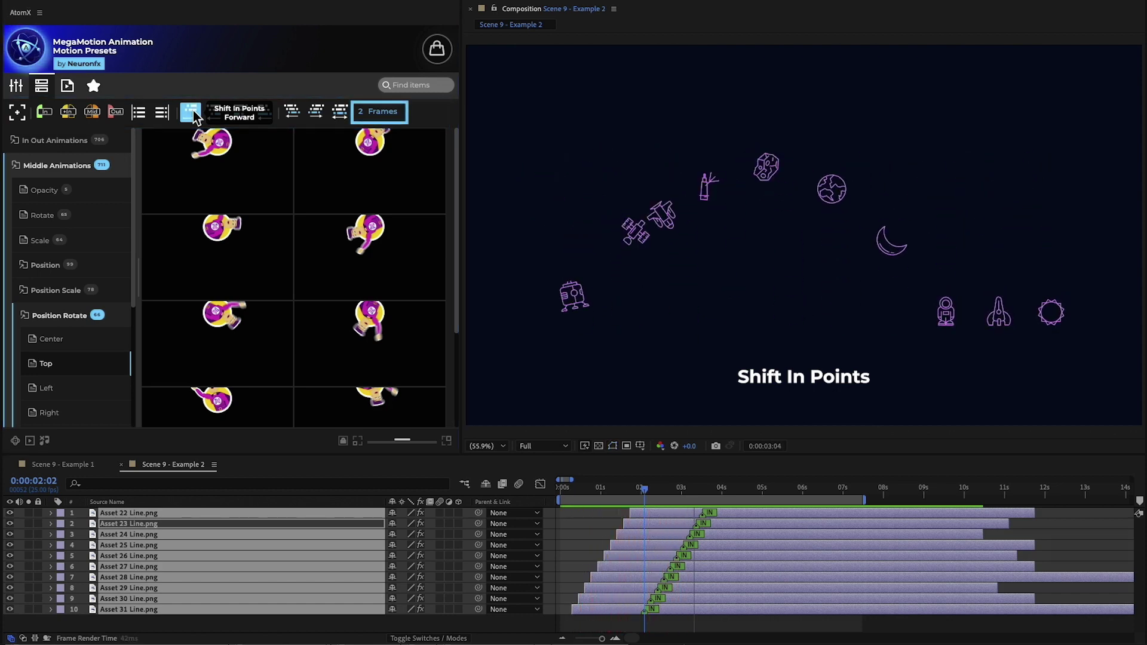
{"action": "key", "text": "space"}
Step: Add the Scale_Ease OUT exit animation from In Out Animations to every layer
{"action": "left_click", "coordinate": [72, 170]}
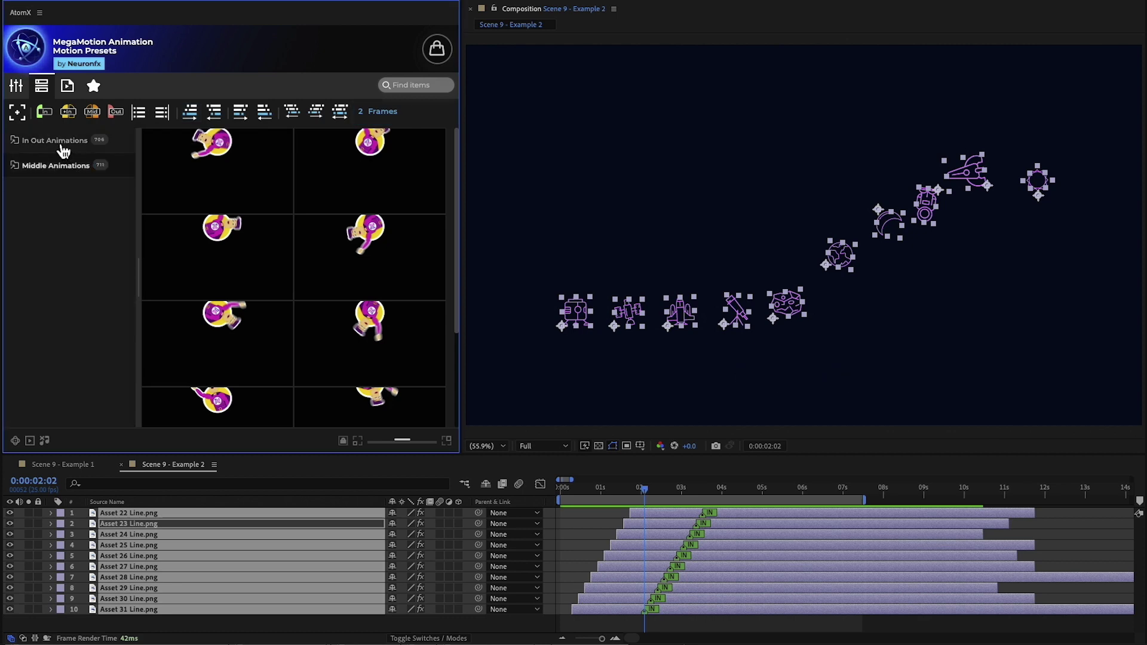
{"action": "left_click", "coordinate": [61, 144]}
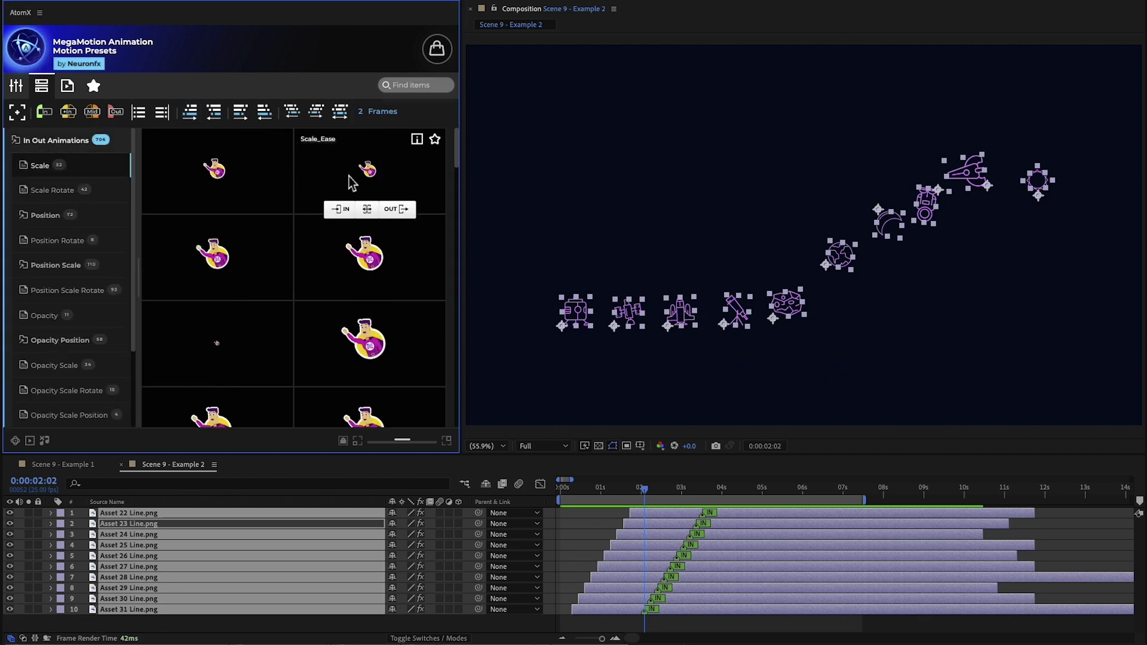
{"action": "left_click", "coordinate": [397, 212]}
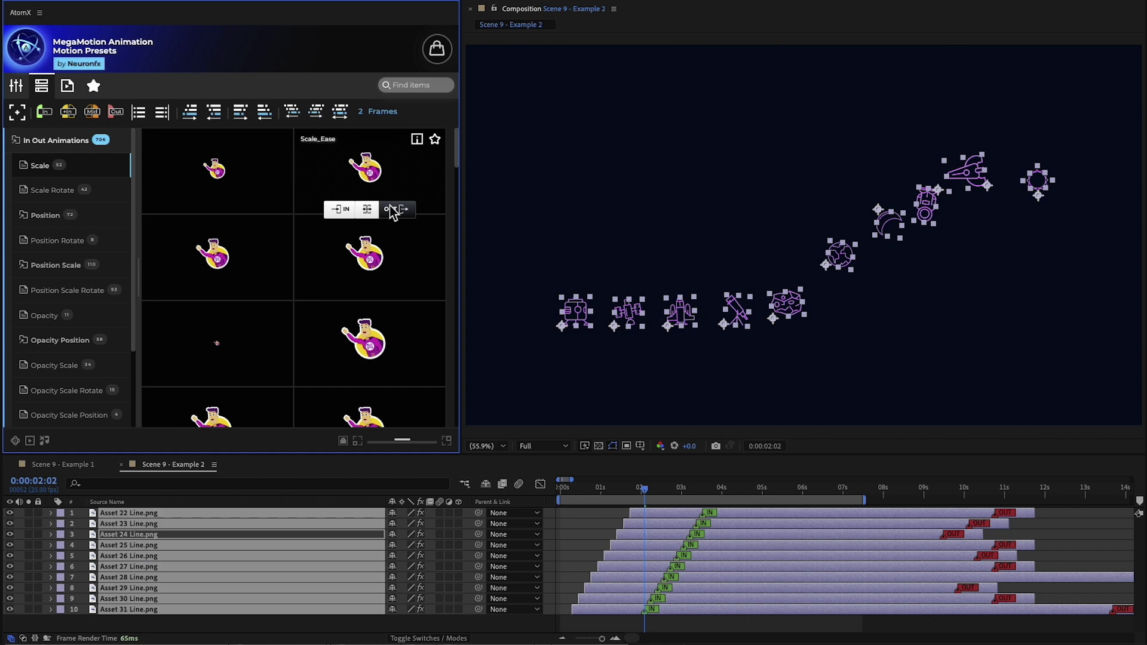
Step: Align end points at 0:00:05:24, shift out points forward, then randomize the layer timing
{"action": "left_click", "coordinate": [802, 497]}
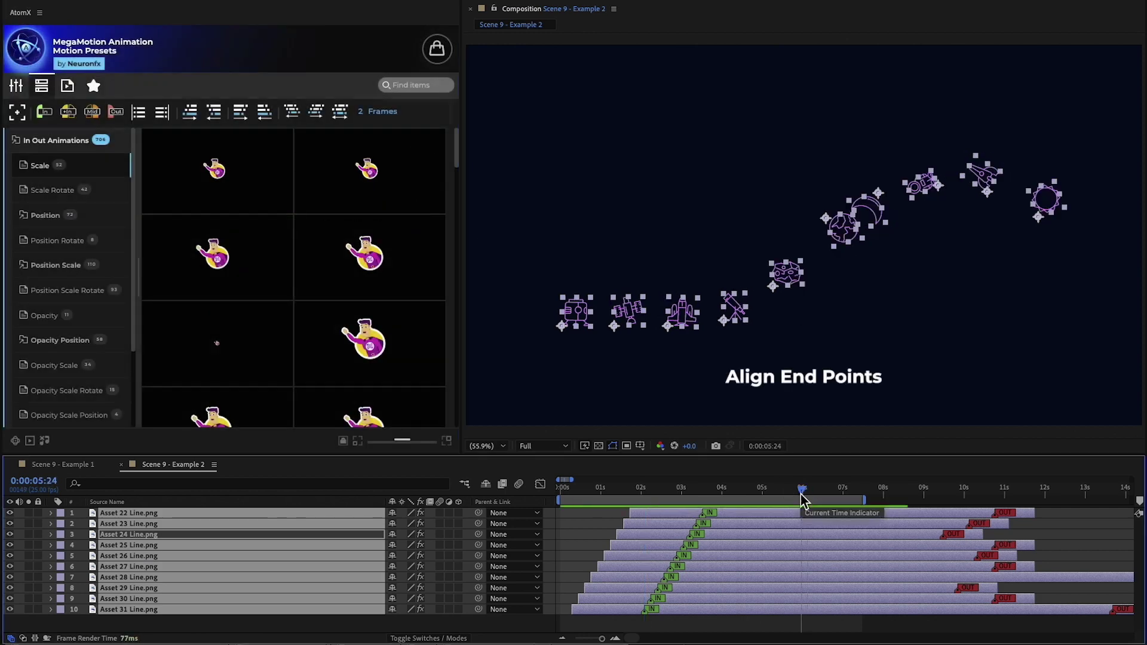
{"action": "left_click", "coordinate": [164, 119]}
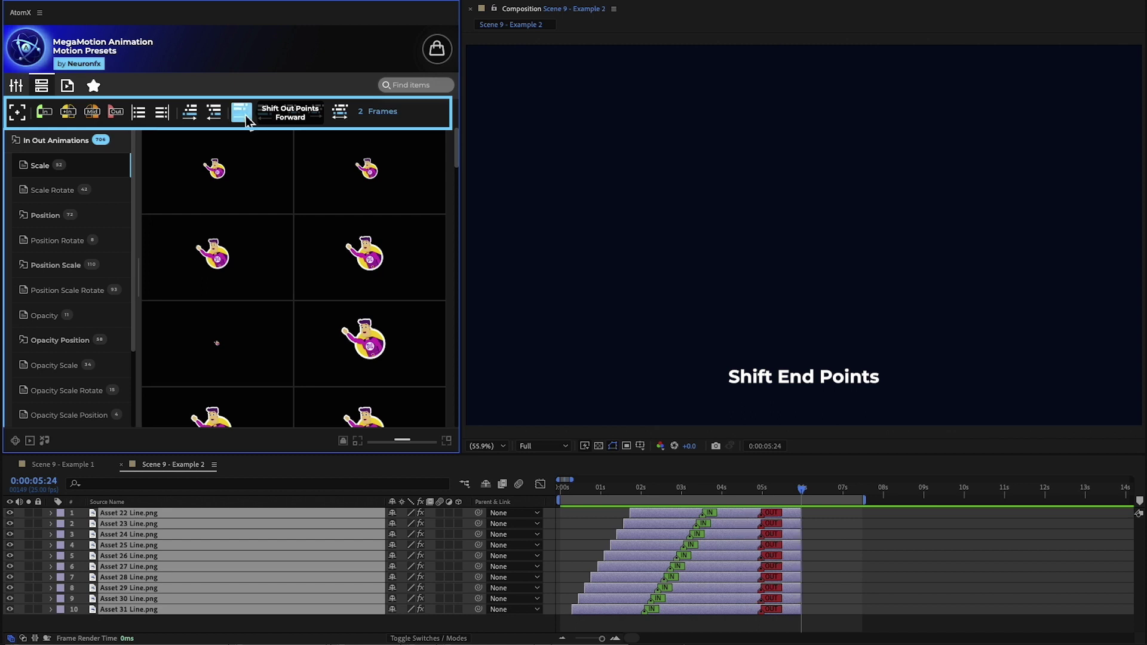
{"action": "left_click", "coordinate": [245, 116]}
{"action": "key", "text": "space"}
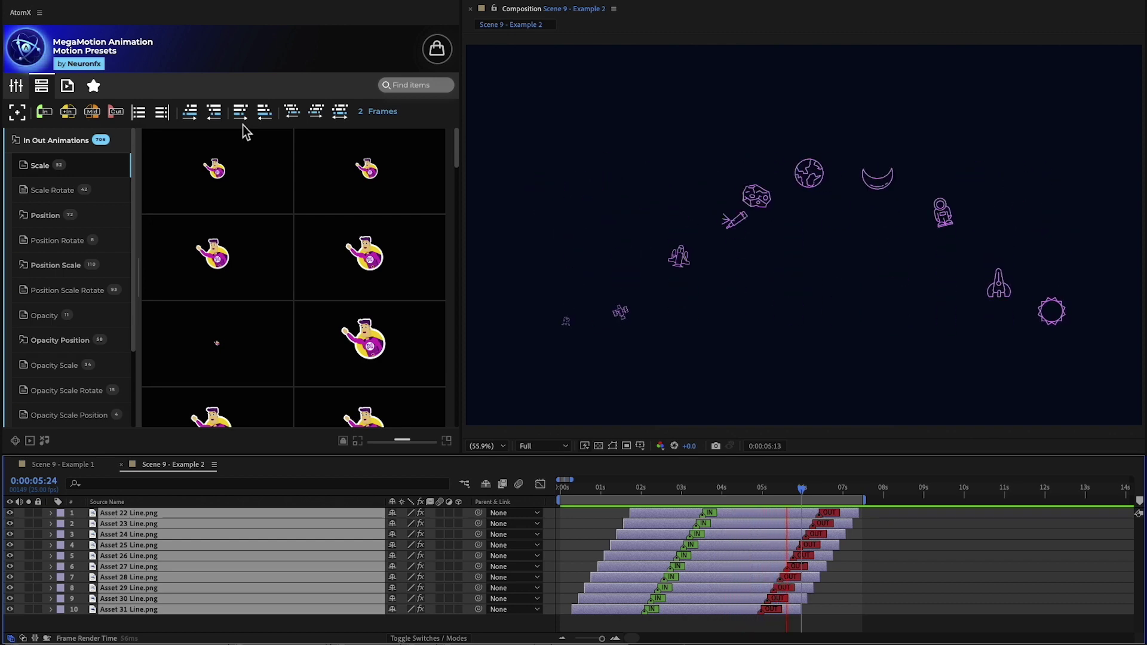
{"action": "key", "text": "space"}
{"action": "left_click", "coordinate": [339, 112]}
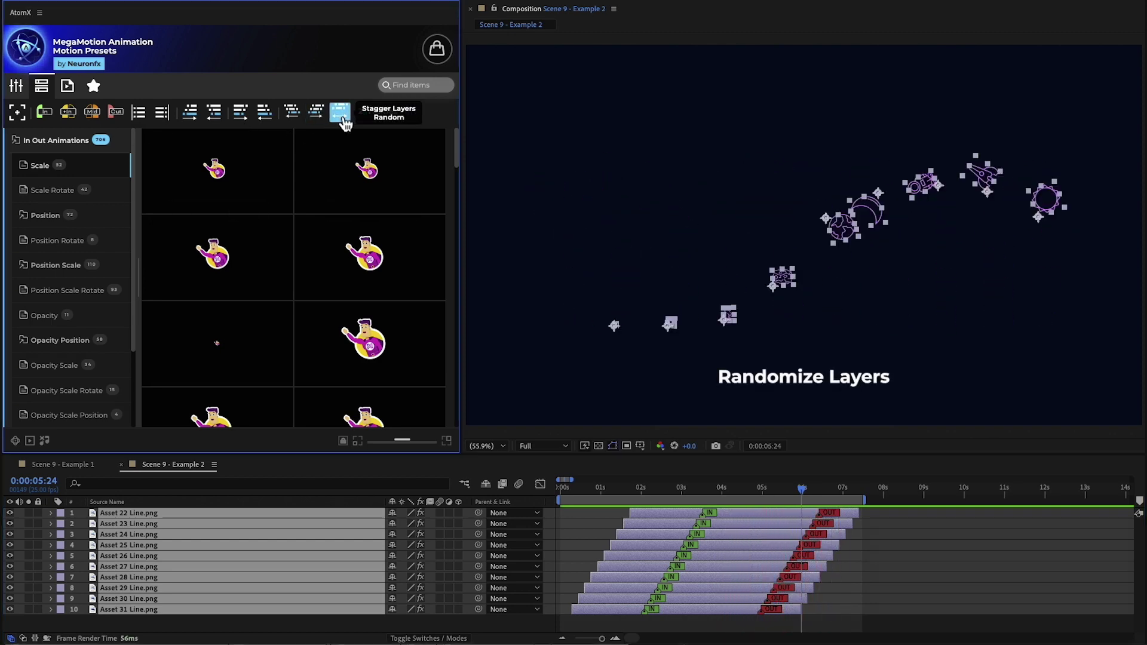
{"action": "key", "text": "space"}
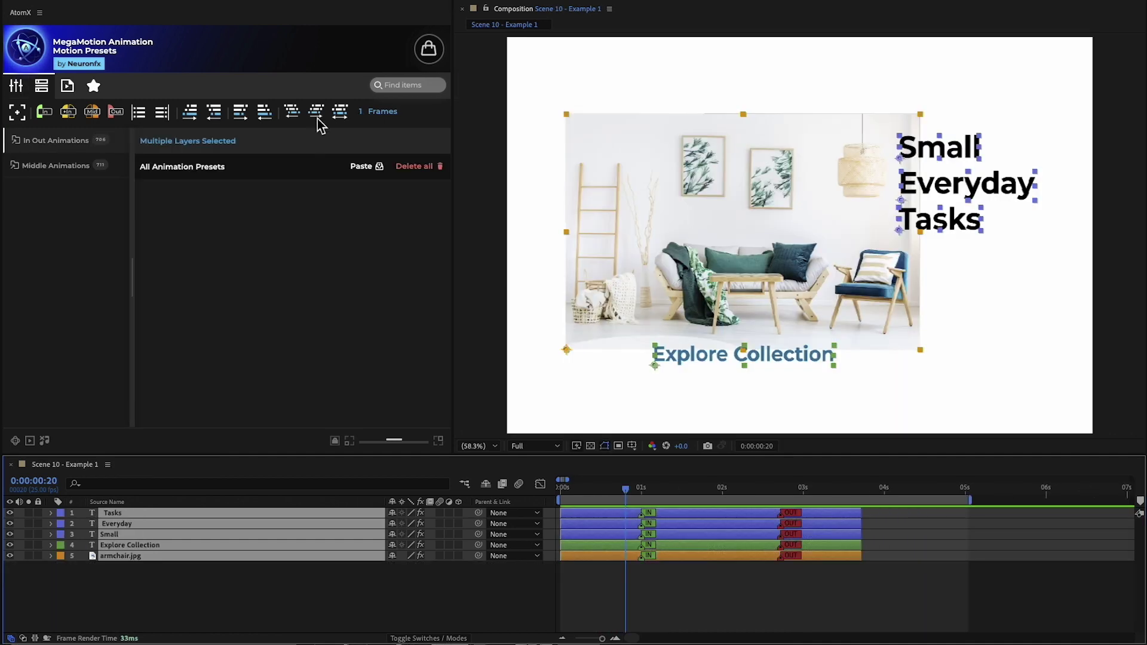
Step: Stagger the Scene 10 text layers forward twice, preview, then switch to Scene 11 - Example 2
{"action": "left_click", "coordinate": [317, 117]}
{"action": "left_click", "coordinate": [317, 117]}
{"action": "key", "text": "space"}
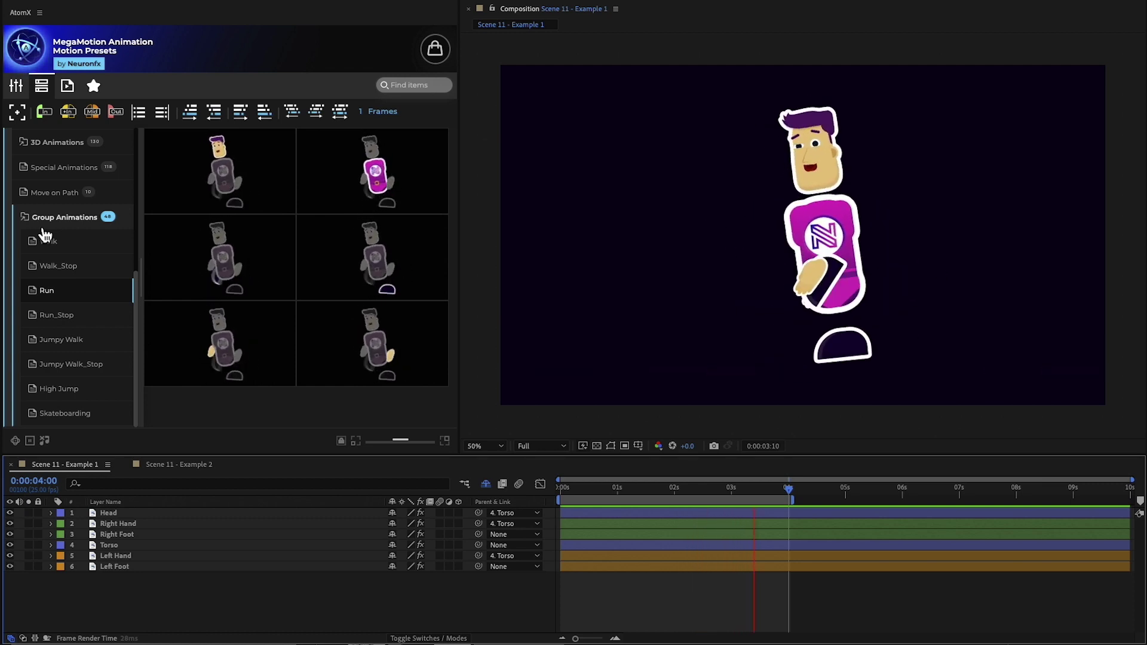
{"action": "left_click", "coordinate": [124, 229]}
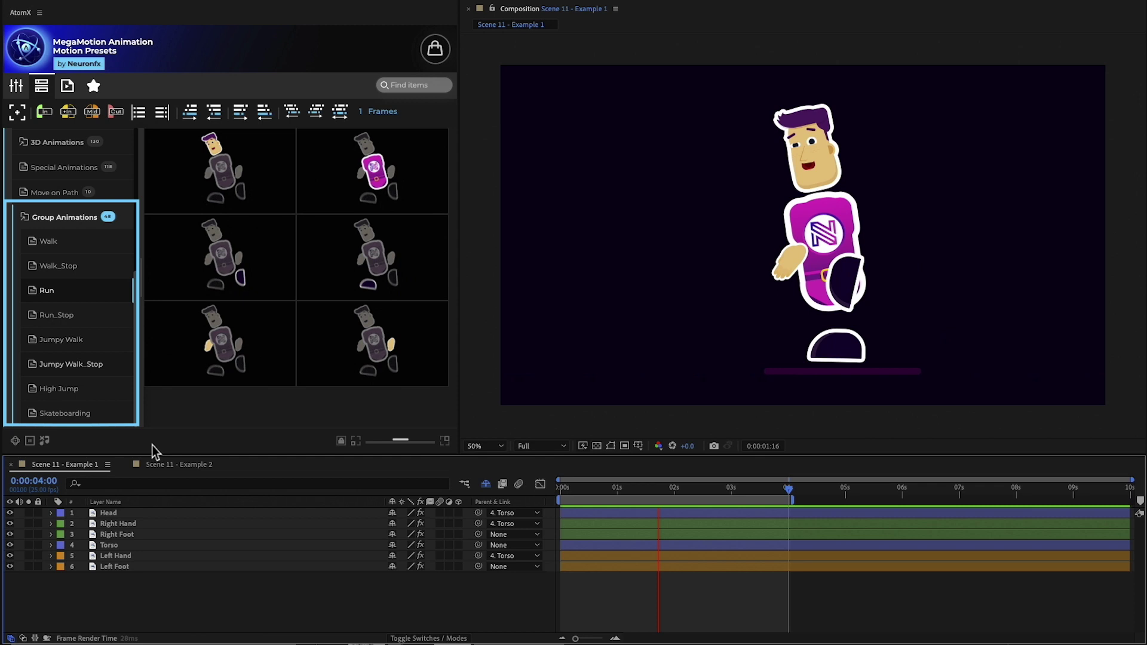
{"action": "left_click", "coordinate": [150, 466]}
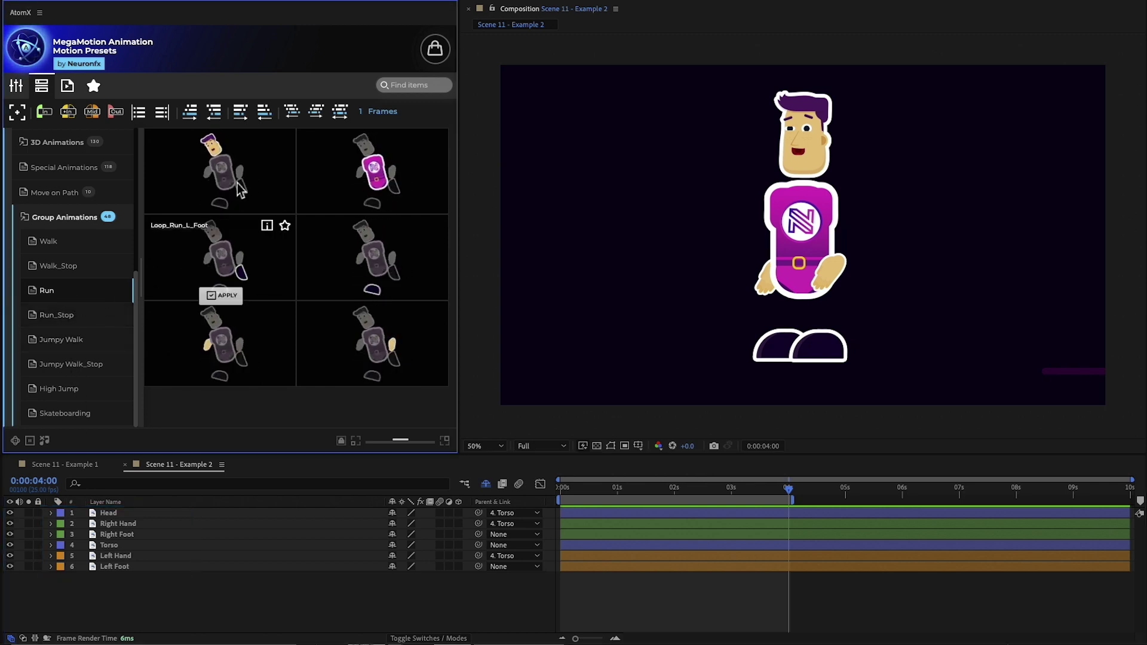
Step: Apply the matching Loop_Run presets to the Head, Right Hand and Left Hand layers
{"action": "mouse_move", "coordinate": [358, 180]}
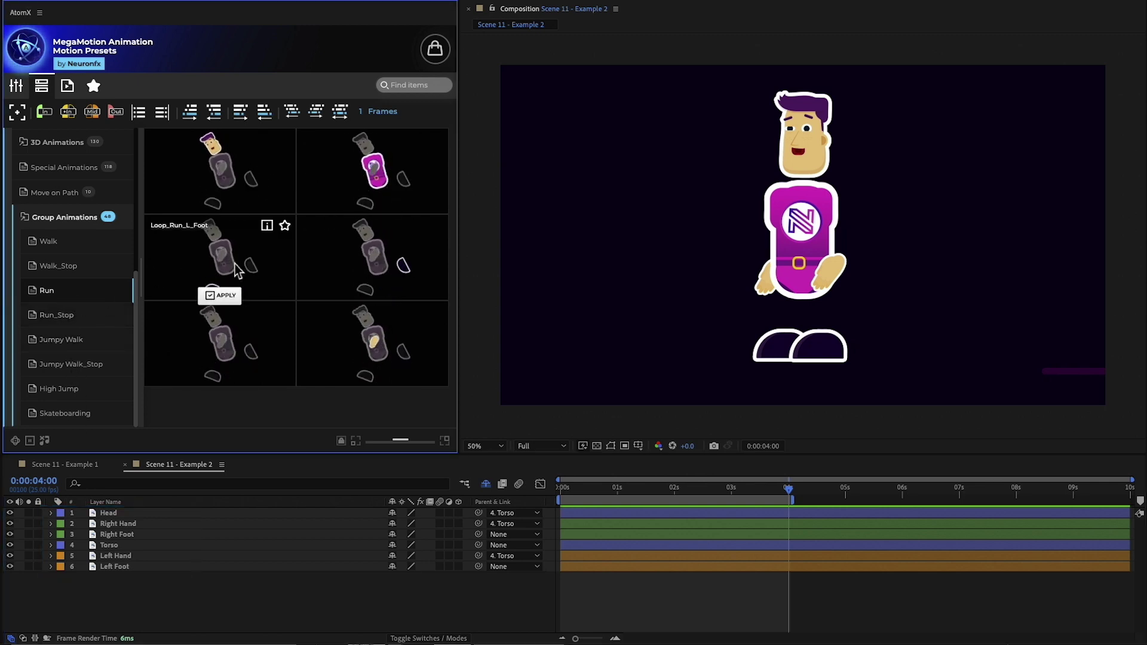
{"action": "left_click", "coordinate": [125, 512]}
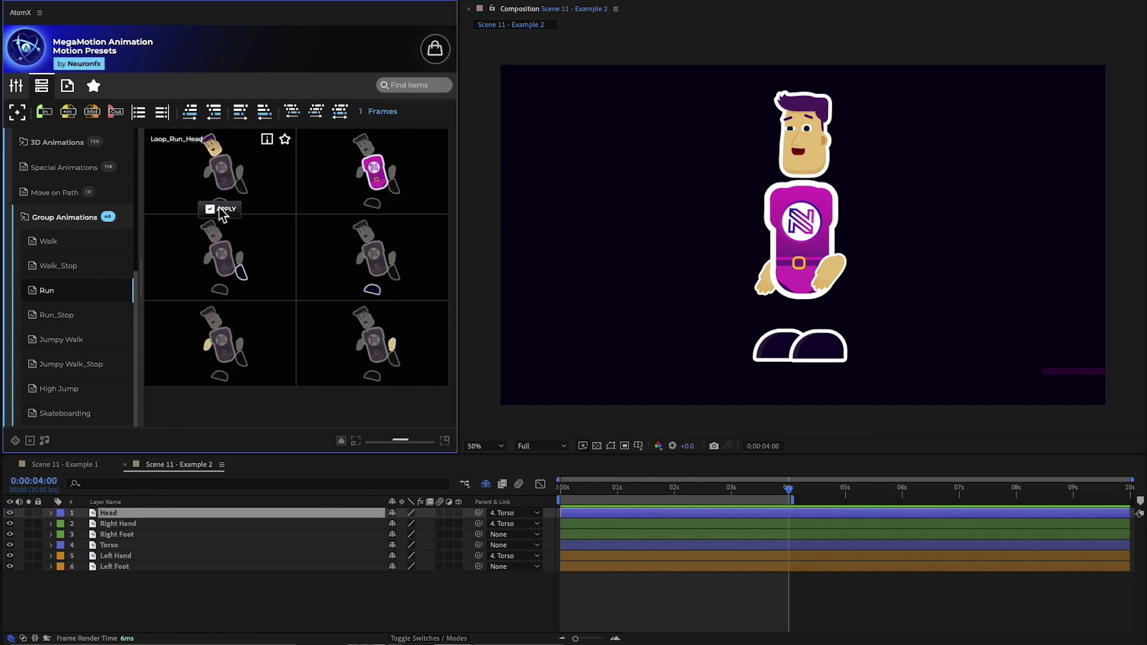
{"action": "left_click", "coordinate": [220, 208]}
{"action": "left_click", "coordinate": [173, 524]}
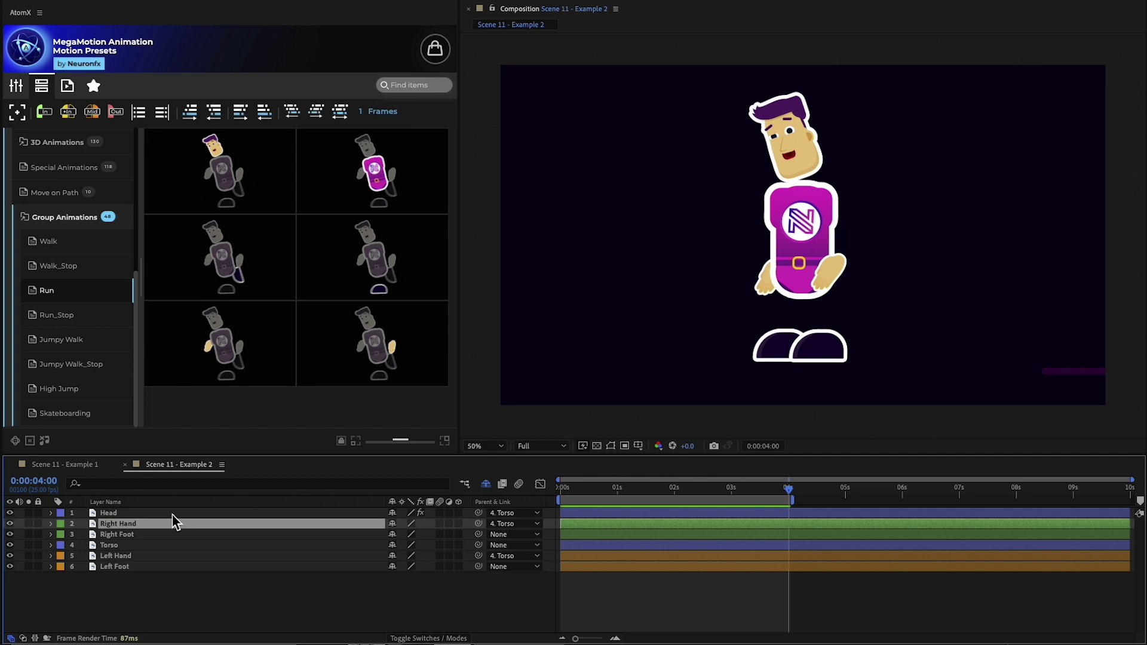
{"action": "left_click", "coordinate": [381, 391]}
{"action": "left_click", "coordinate": [119, 556]}
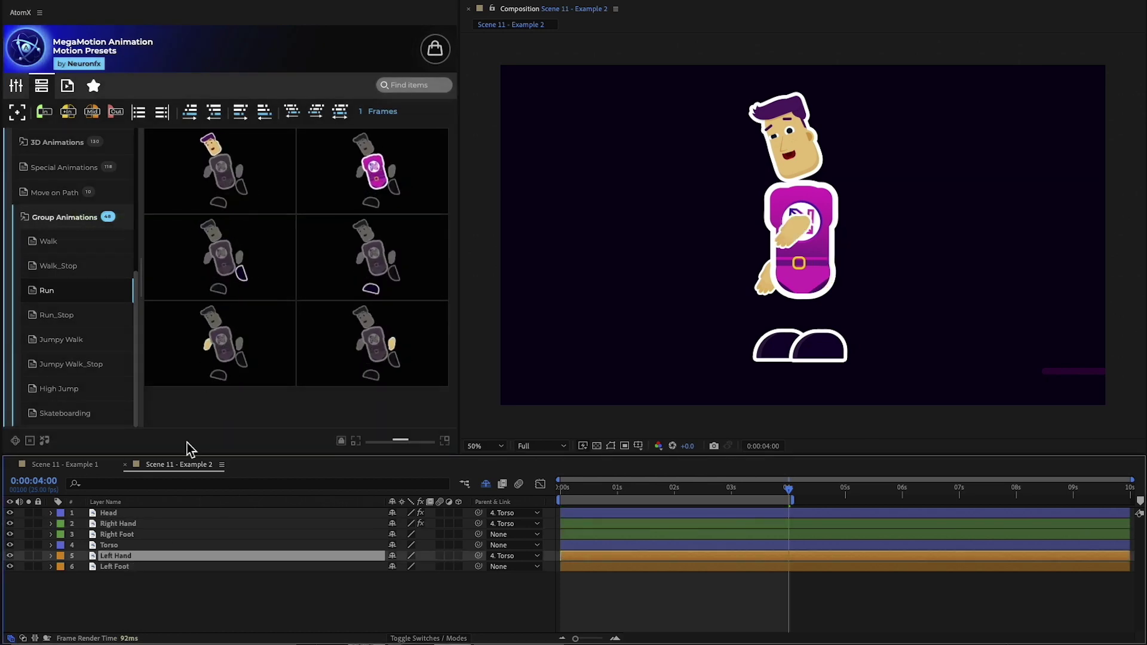
{"action": "left_click", "coordinate": [226, 381]}
Step: Apply Loop_Run_Hips to the Torso, and Loop_Run_R_Foot and Loop_Run_L_Foot to the feet
{"action": "left_click", "coordinate": [138, 545]}
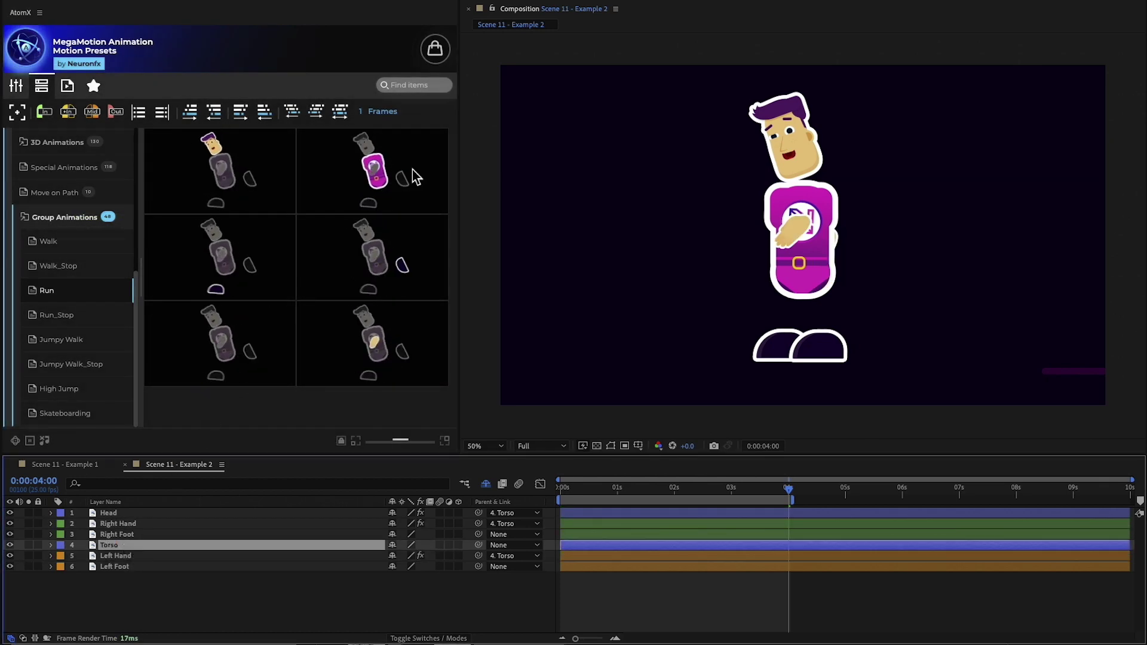
{"action": "mouse_move", "coordinate": [380, 179]}
{"action": "left_click", "coordinate": [379, 210]}
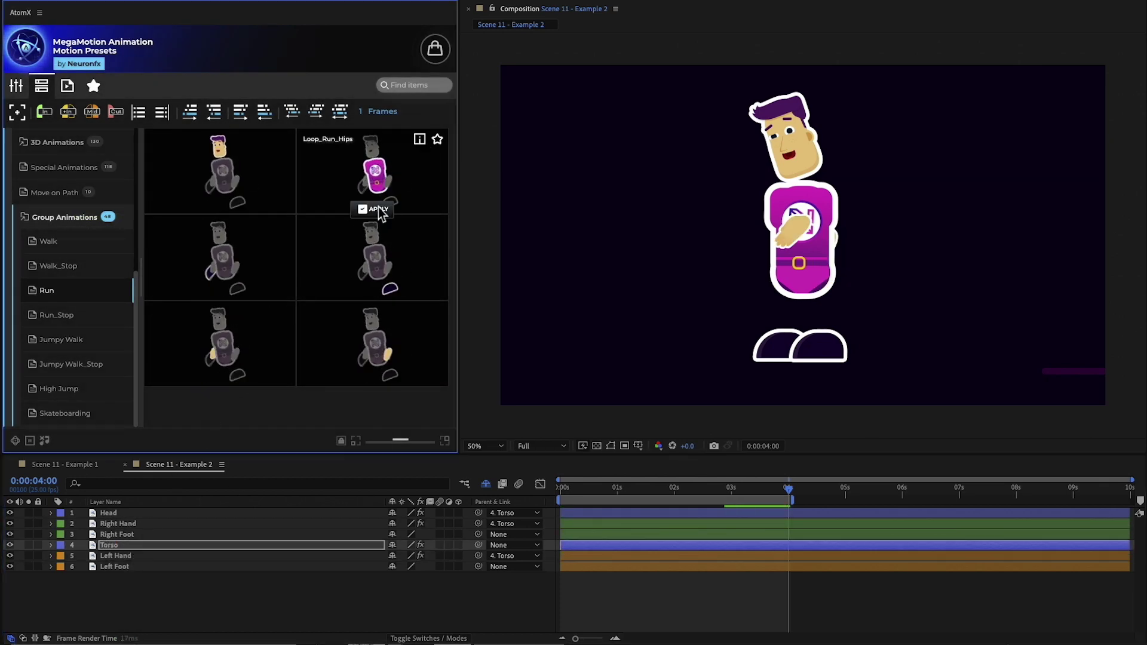
{"action": "left_click", "coordinate": [122, 535]}
{"action": "left_click", "coordinate": [379, 291]}
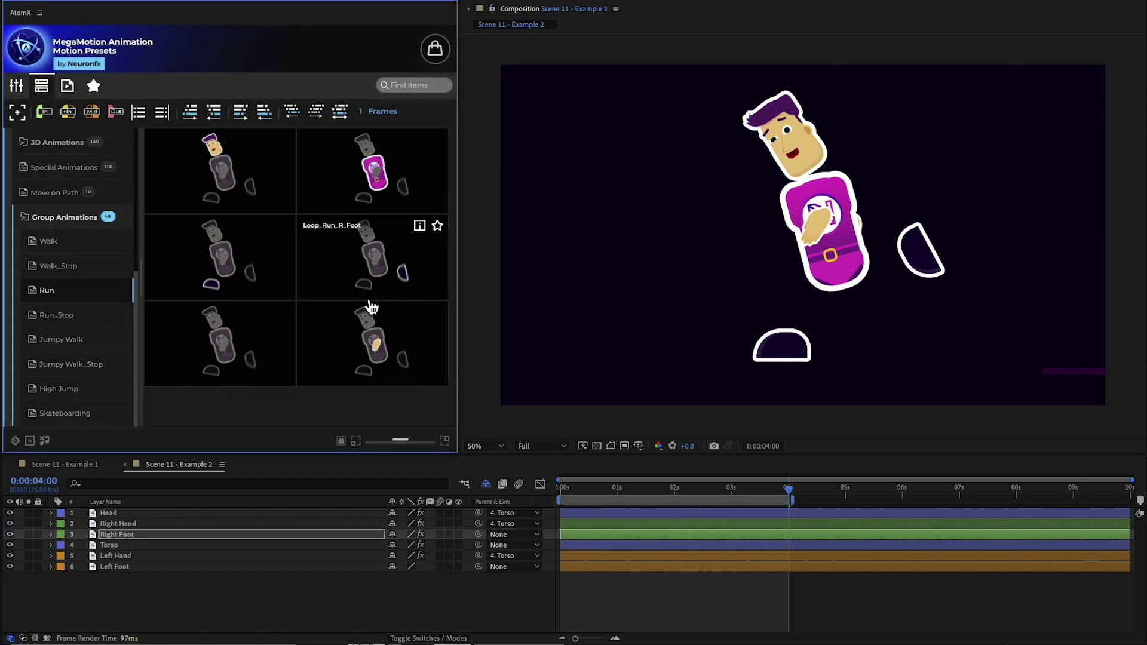
{"action": "left_click", "coordinate": [119, 567]}
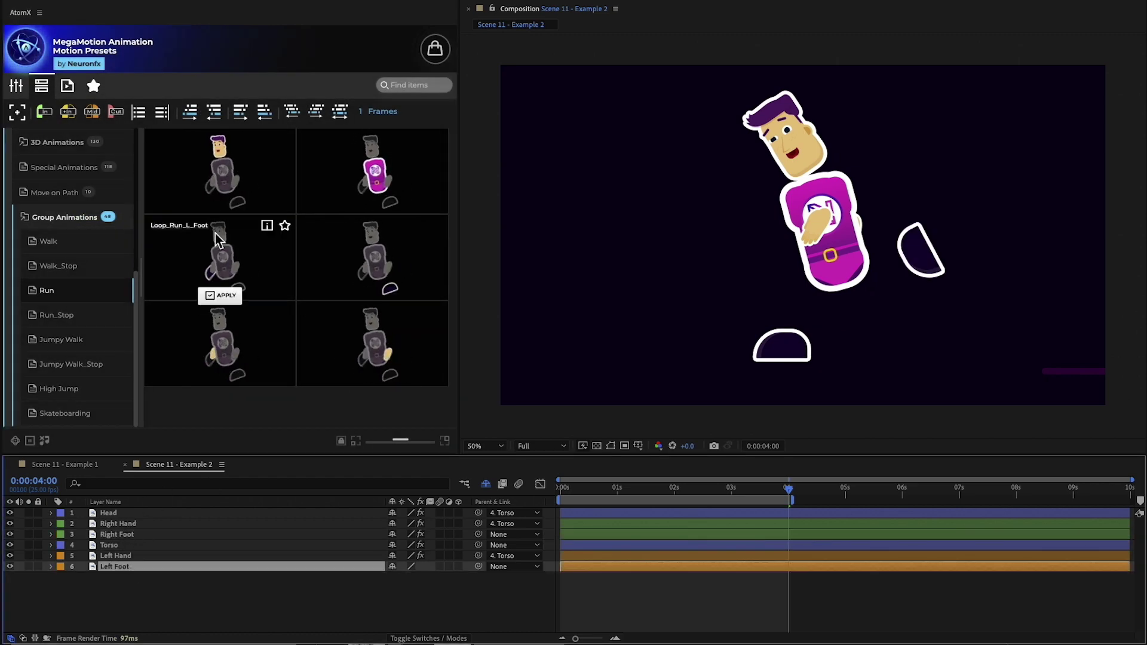
{"action": "left_click", "coordinate": [224, 296]}
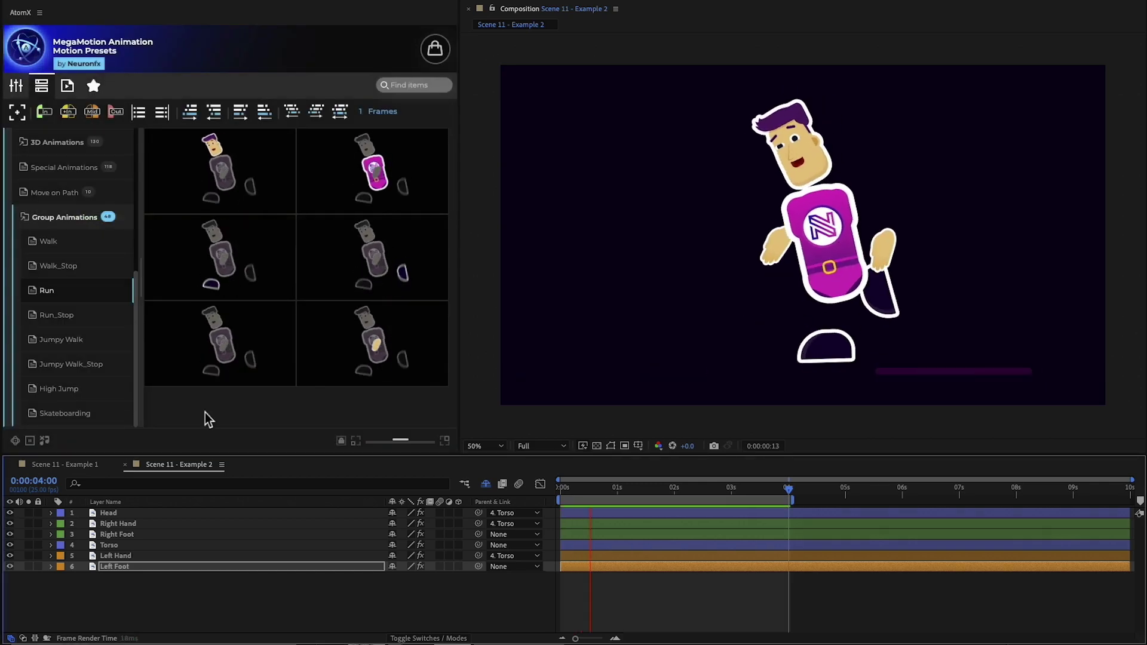